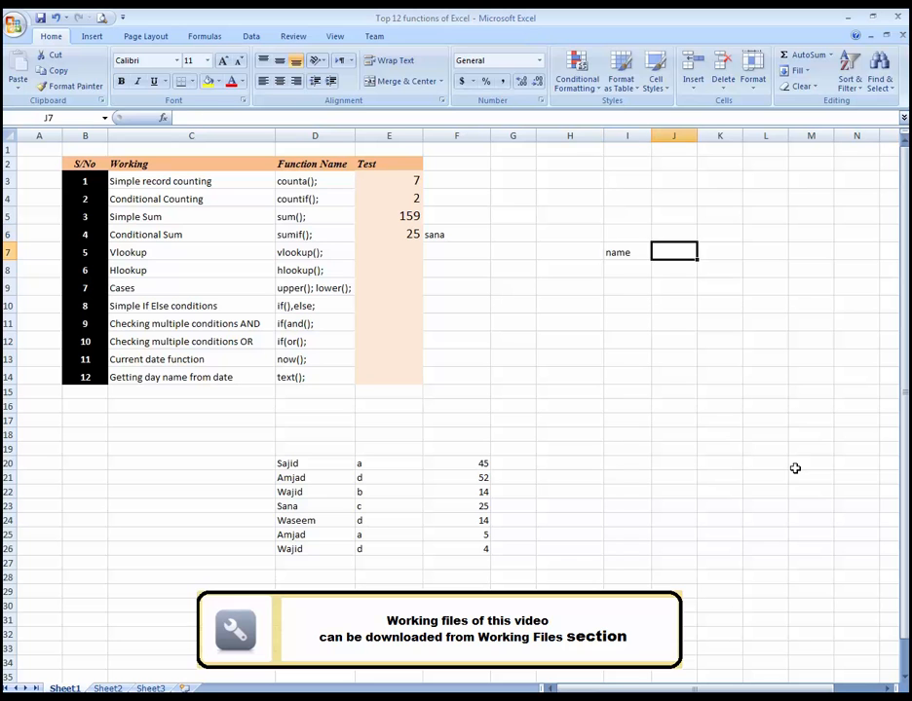
Step: Enter the header "contact" in J7 beside the name header
key("Left")
key("Right")
type("con")
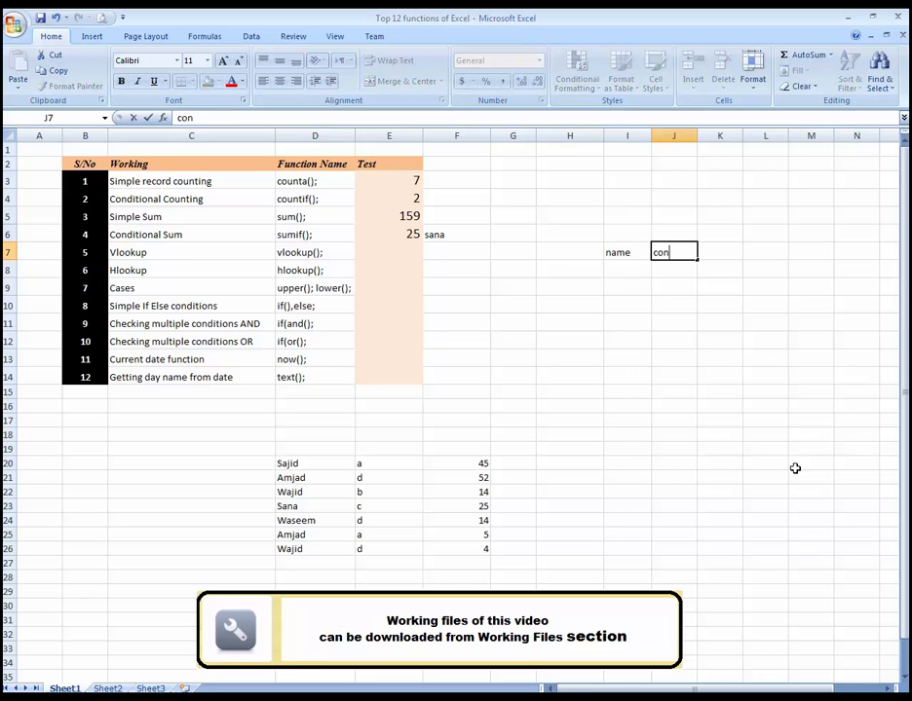
type("tact")
key("Return")
Step: List four people's first names in I8:I11 under the name header and slightly narrow column I
key("Left")
type("sajid")
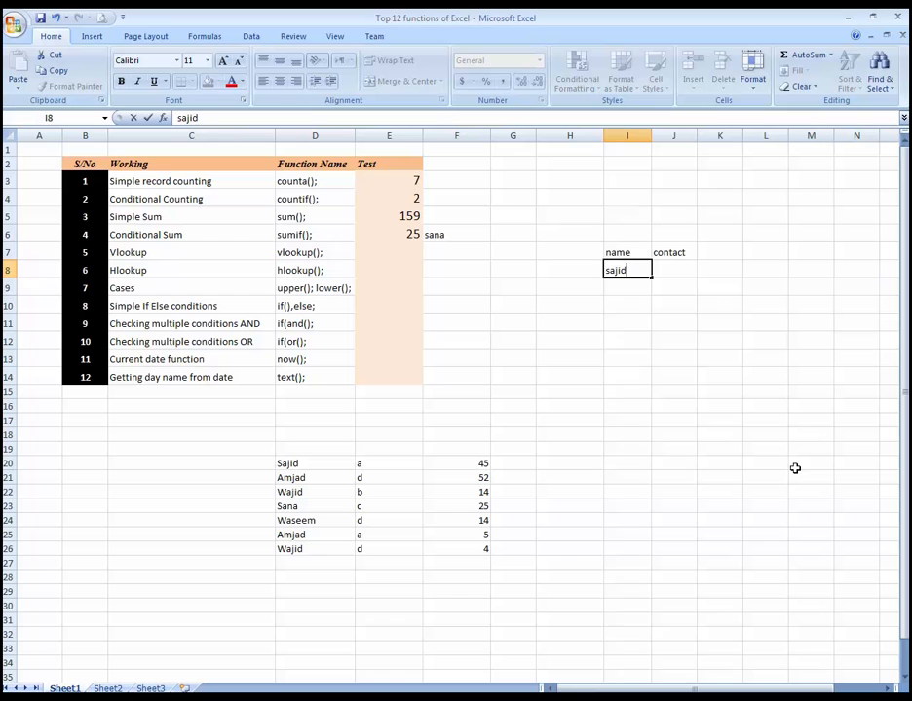
key("Return")
type("amjad")
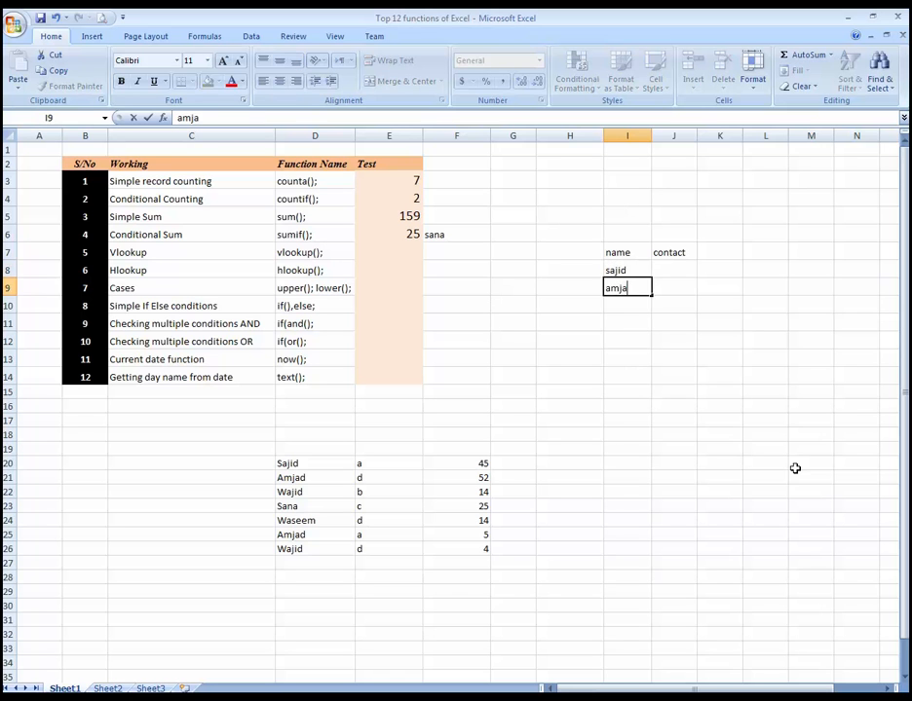
key("Return")
type("wajid")
key("Return")
type("wa")
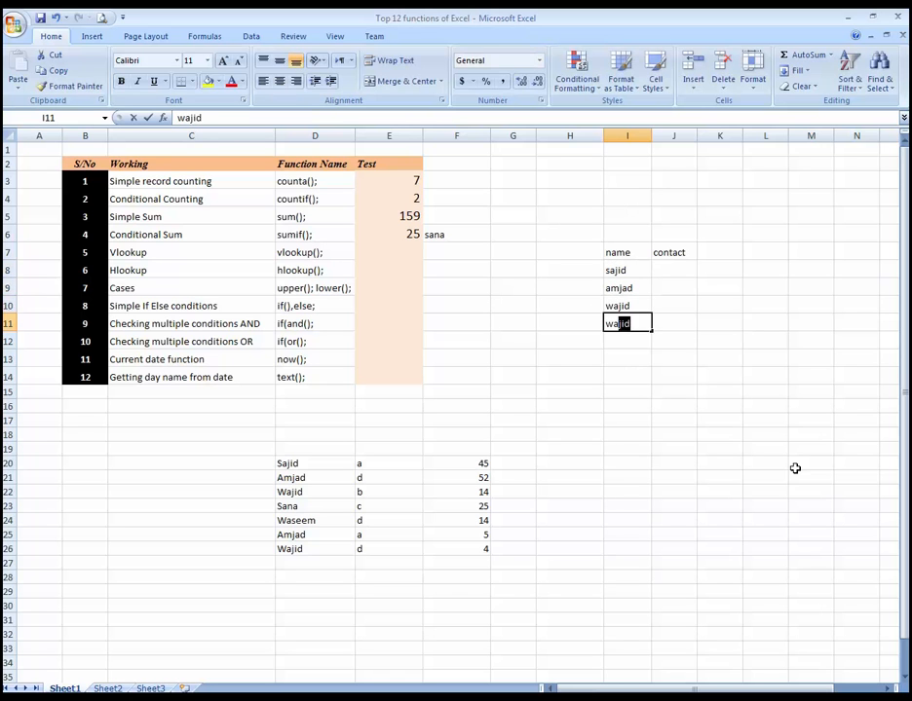
type("seem")
key("Return")
key("Up")
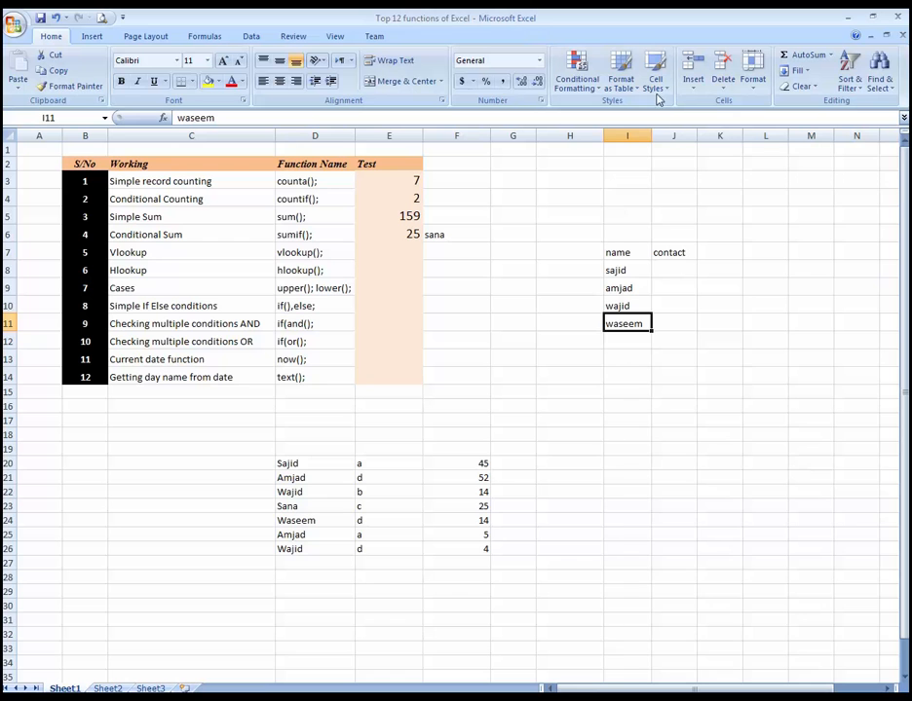
left_click_drag(656, 133, 650, 133)
Step: Enter contact phone numbers in J8 and J9 for the first two people in the name list
key("Up")
key("Up")
key("Up")
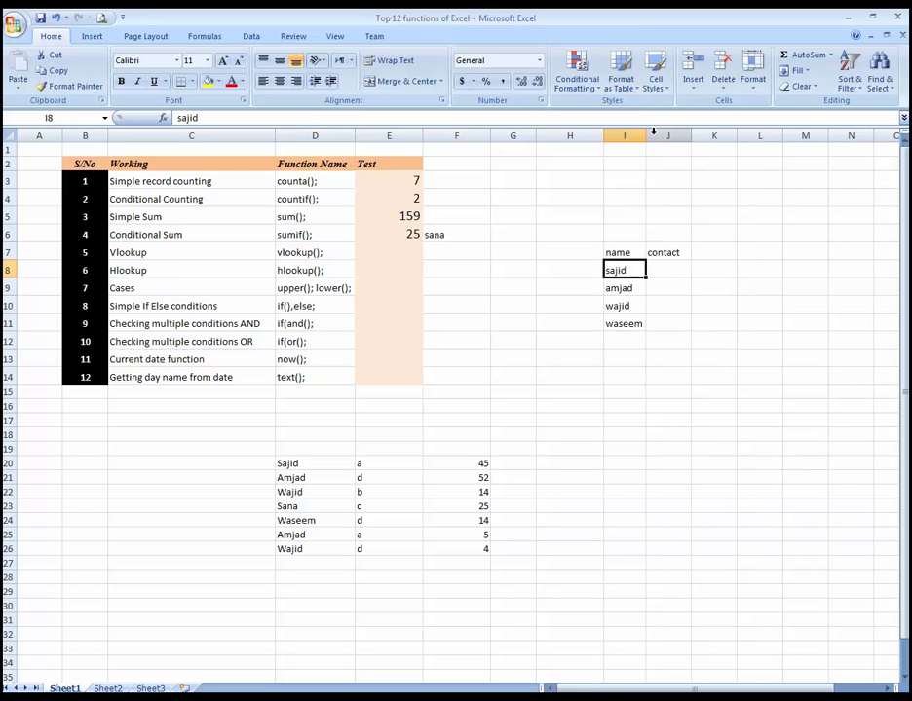
key("Right")
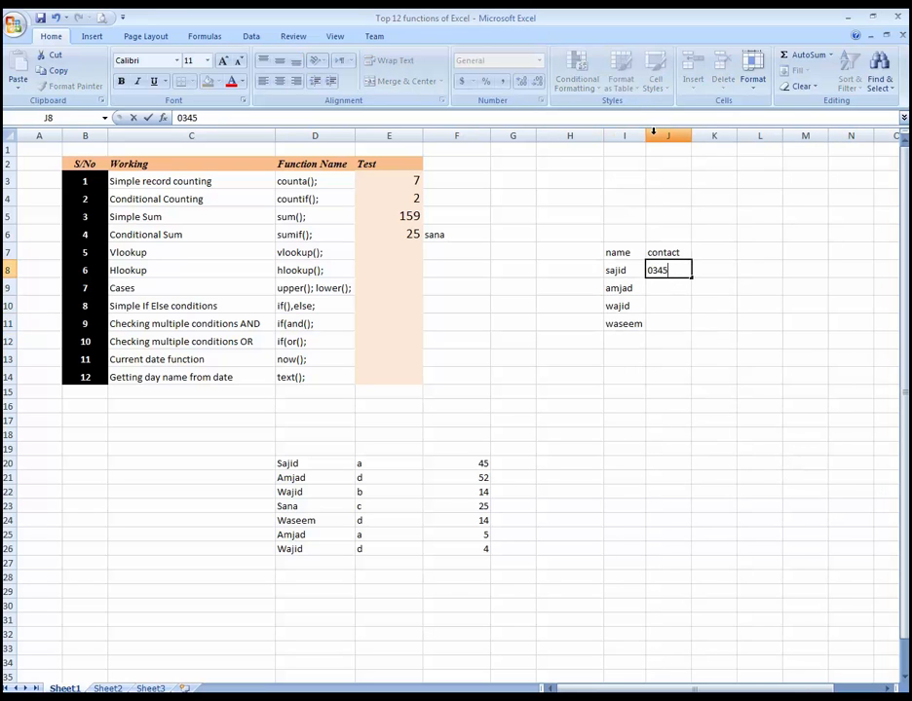
key("Return")
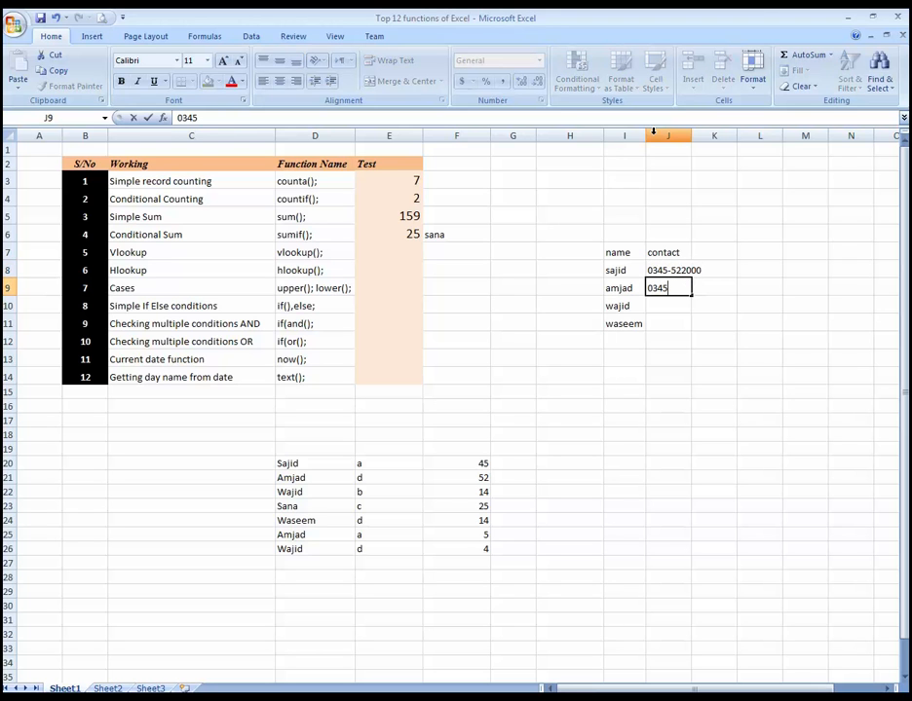
key("Return")
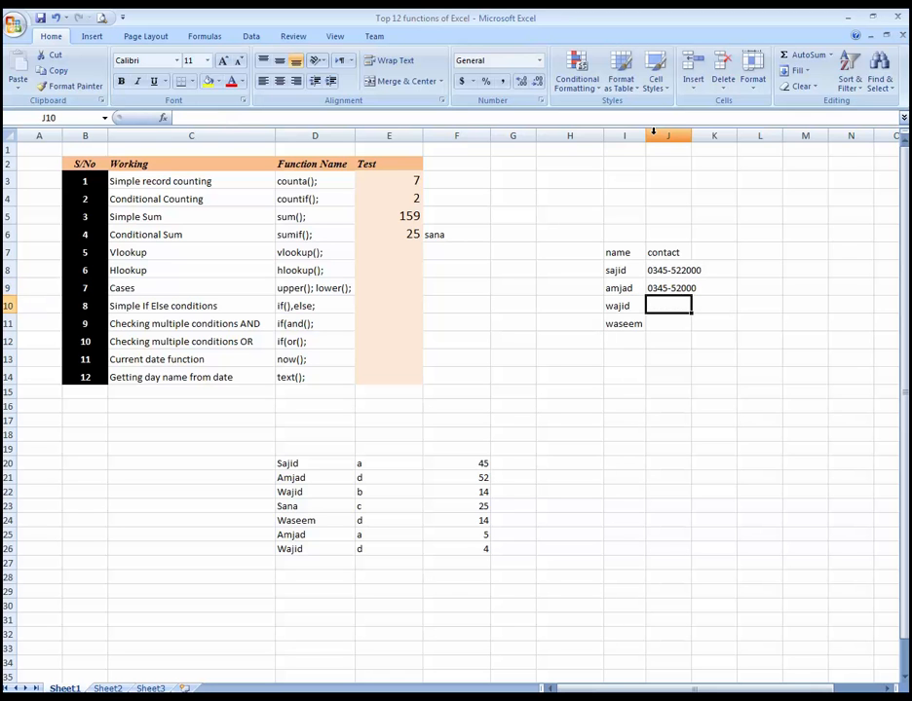
Step: Enter contact phone numbers in J10 and J11 for the last two people in the name list
key("Up")
key("Up")
key("Down")
key("Down")
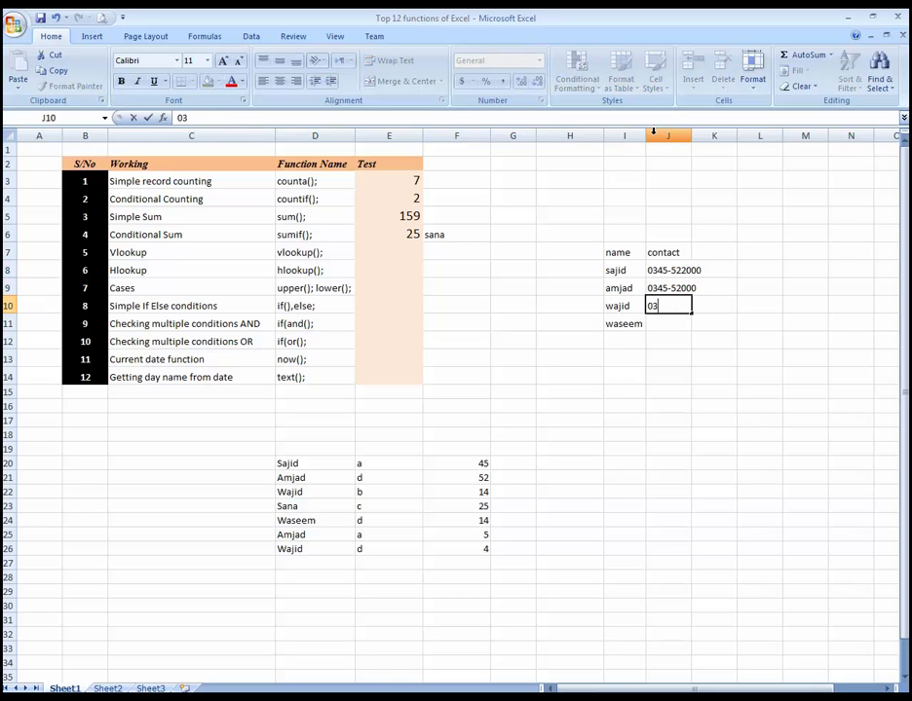
key("Return")
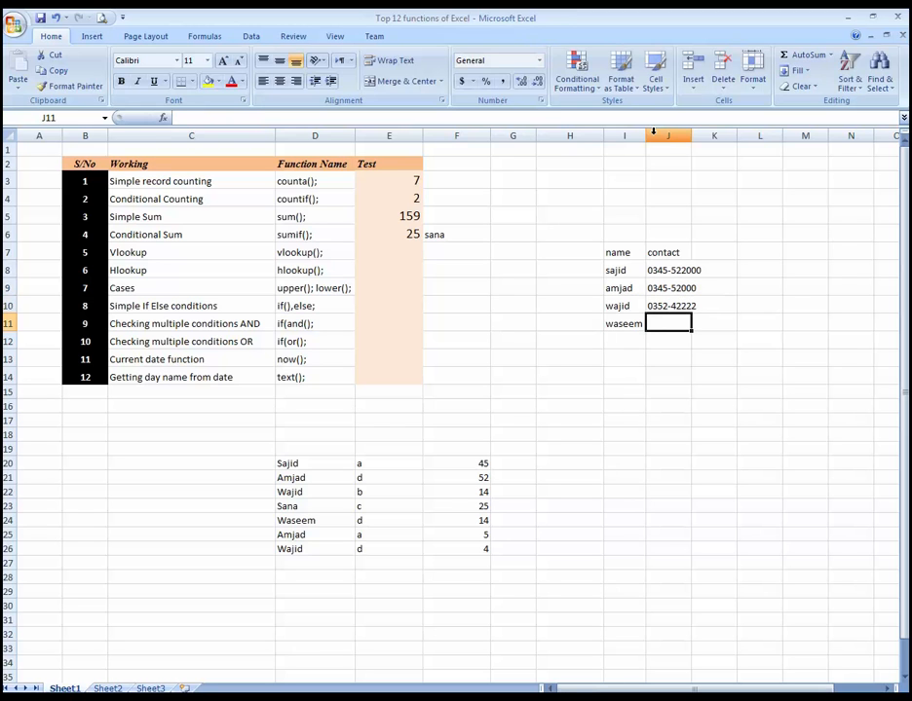
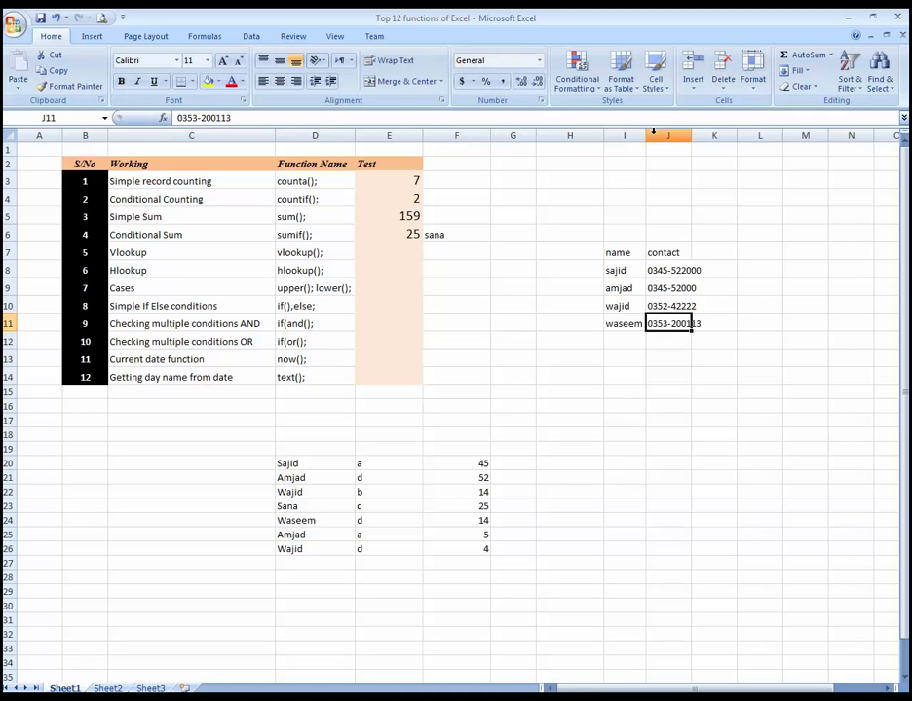
Step: Begin a VLOOKUP formula in E7 that uses F7 as the lookup value
key("Left")
key("Left")
key("Left")
key("Left")
key("Left")
key("Up")
key("Up")
key("Up")
key("Up")
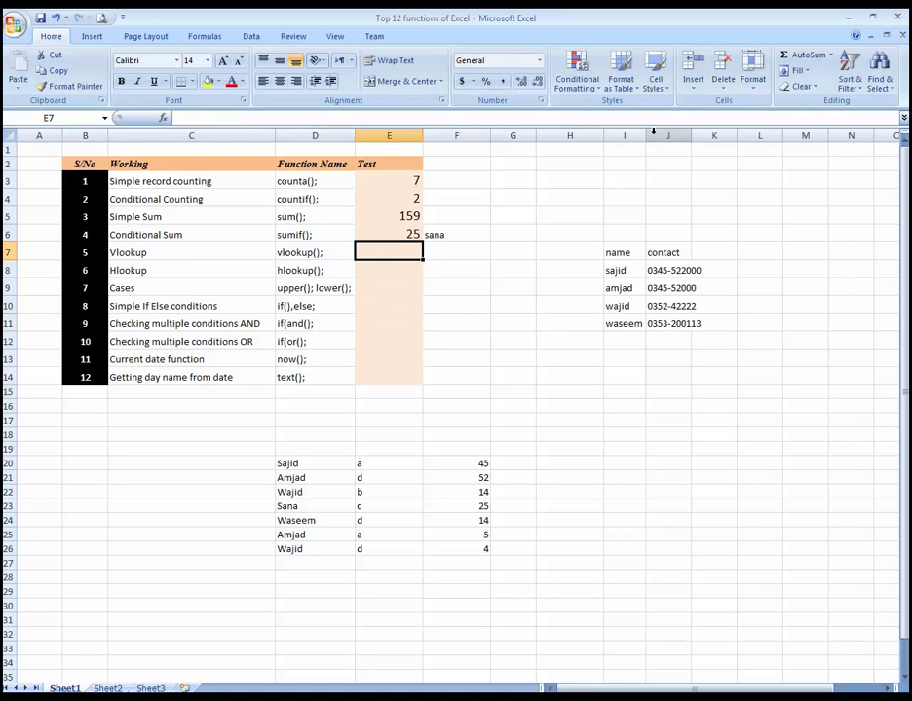
key("Right")
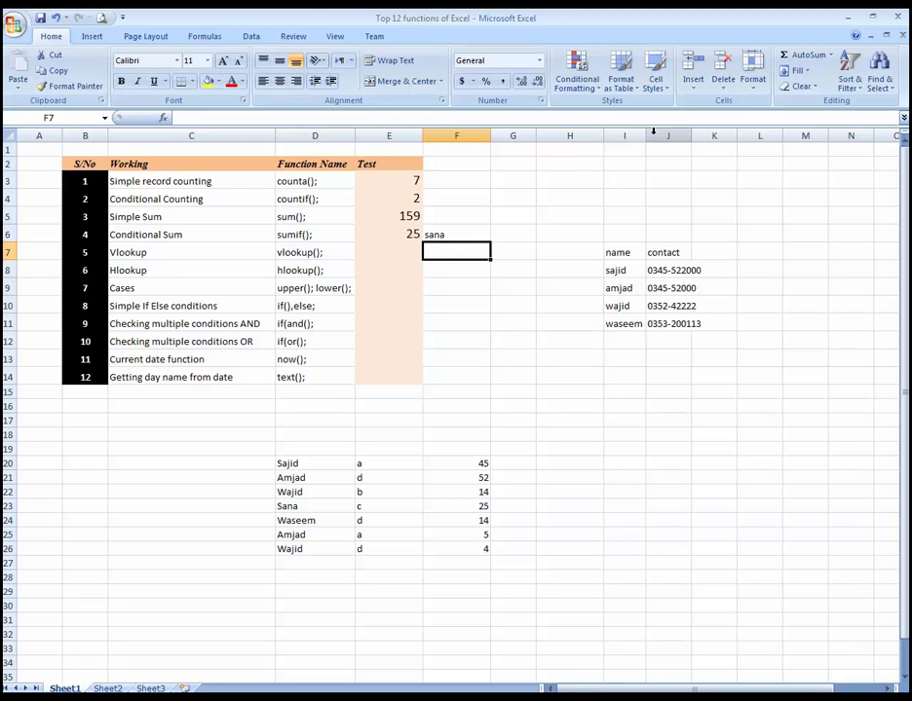
key("Left")
key("Right")
key("Left")
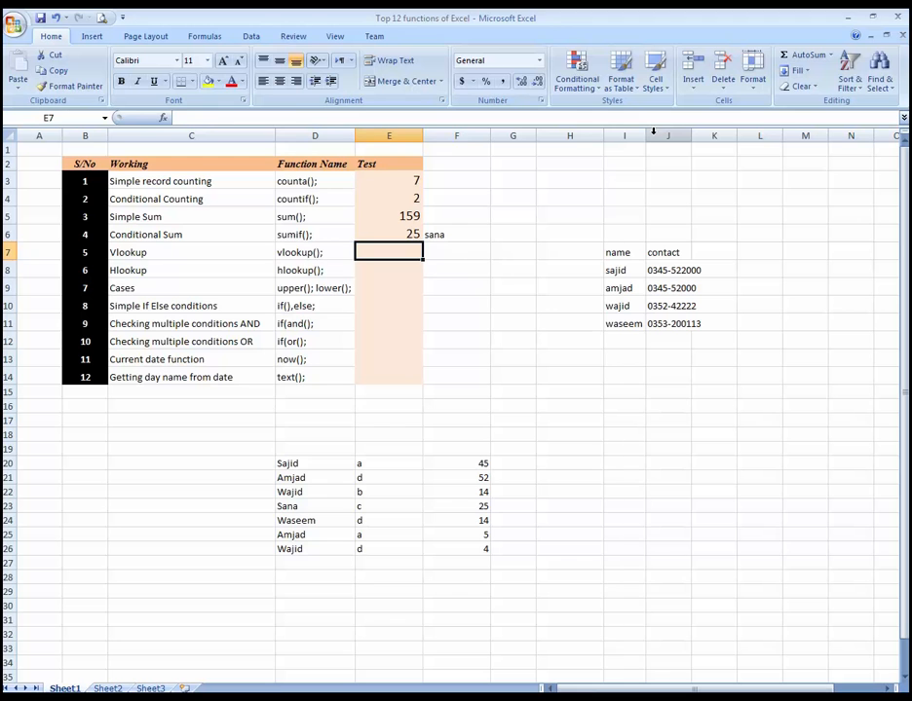
type("=v")
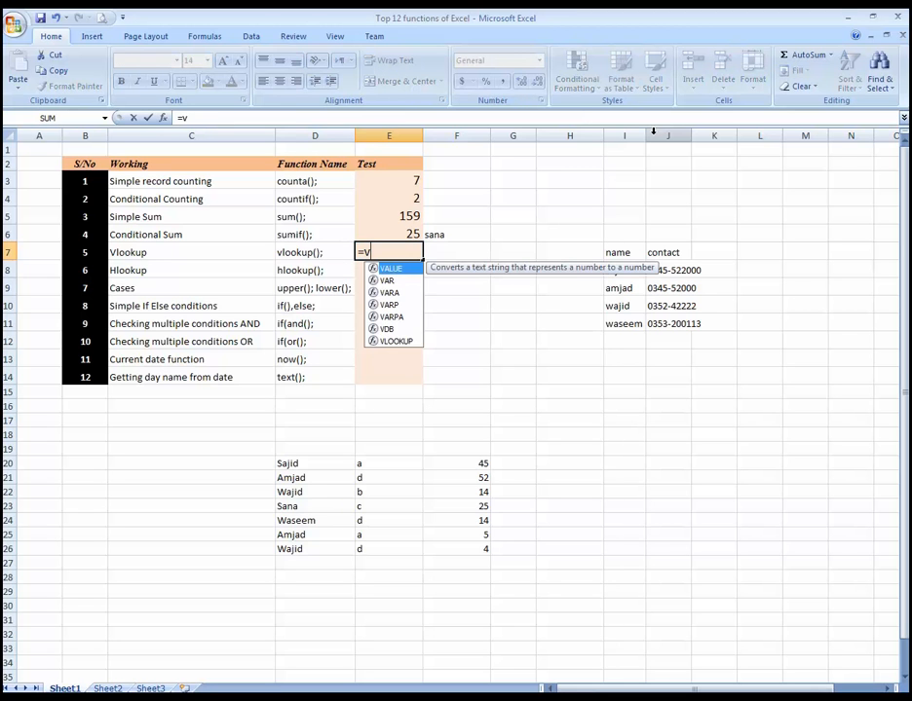
key("Tab")
key("BackSpace")
key("BackSpace")
key("BackSpace")
key("BackSpace")
key("BackSpace")
key("BackSpace")
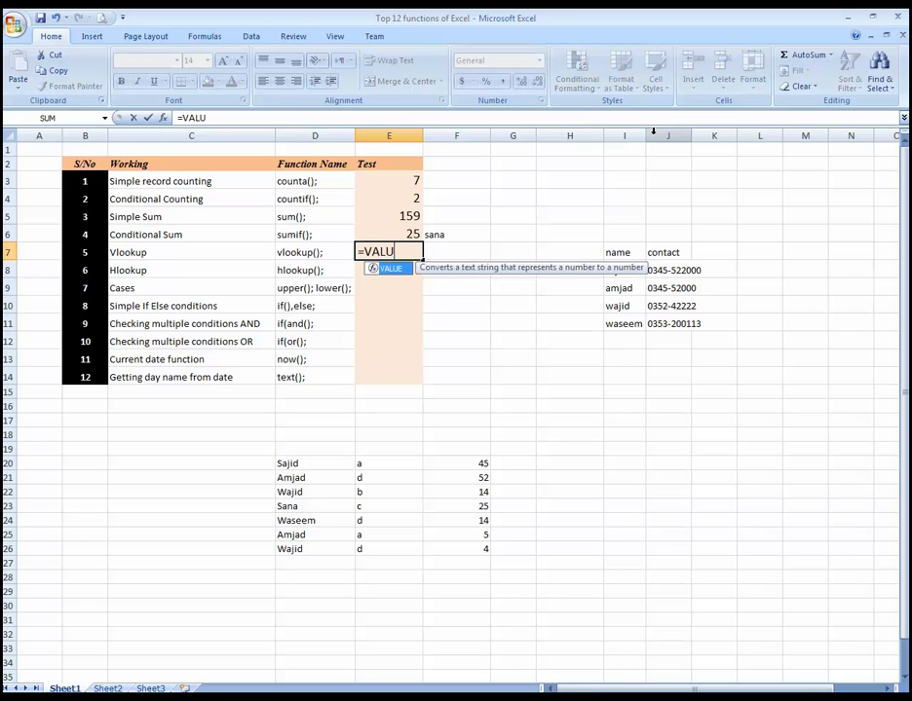
type("vloo")
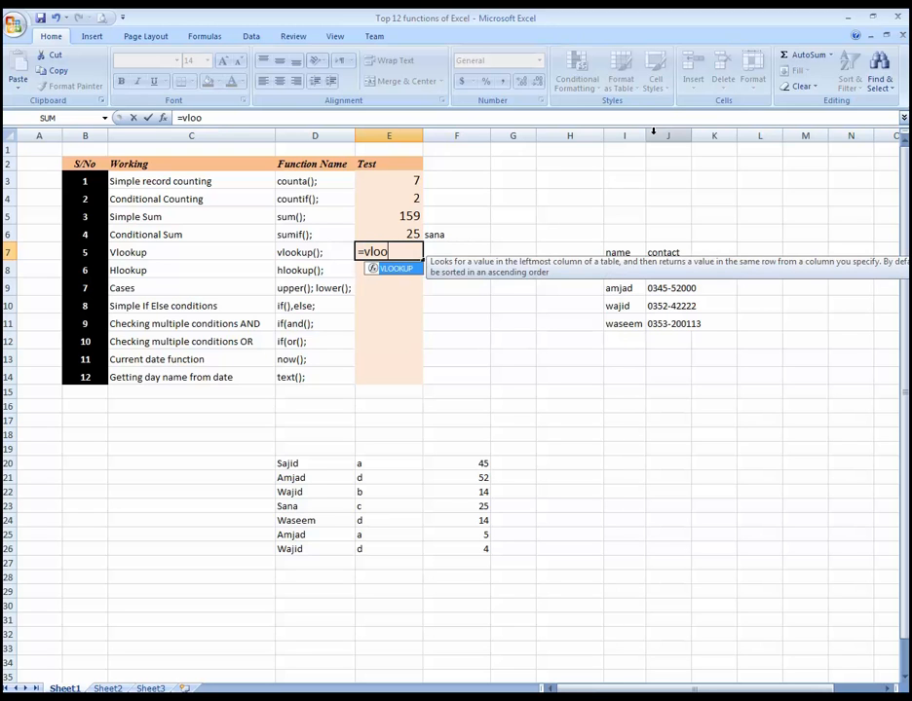
key("Tab")
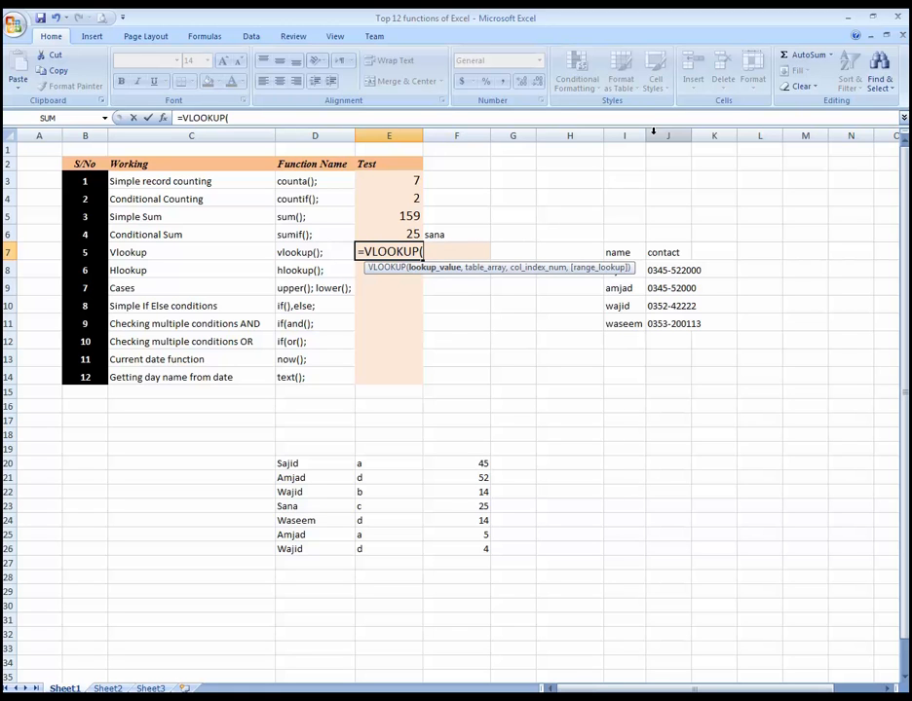
key("Right")
type(",")
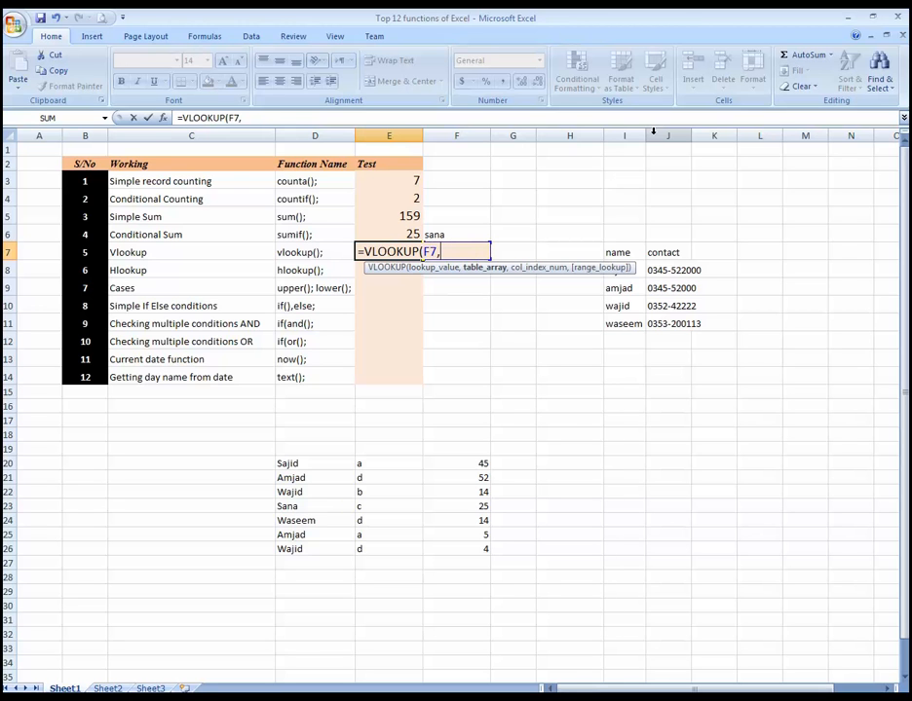
Step: Add the name and contact table I7:J11 as the table array of the VLOOKUP formula
key("Right")
key("Right")
key("Right")
key("Right")
key("shift+Right")
key("shift+Down")
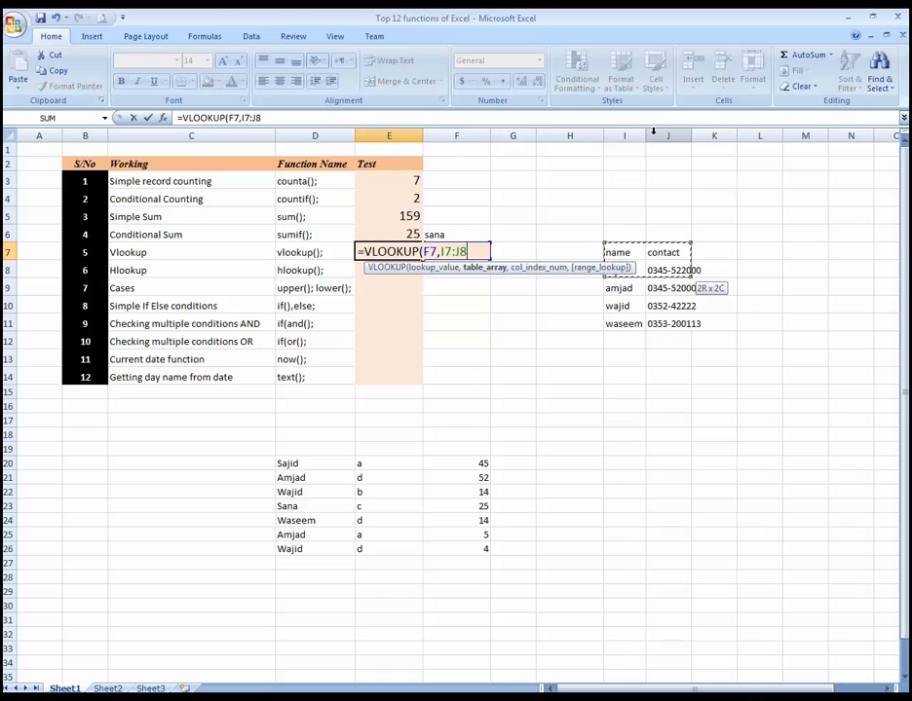
key("shift+Down")
key("shift+Down")
key("shift+Down")
type(",")
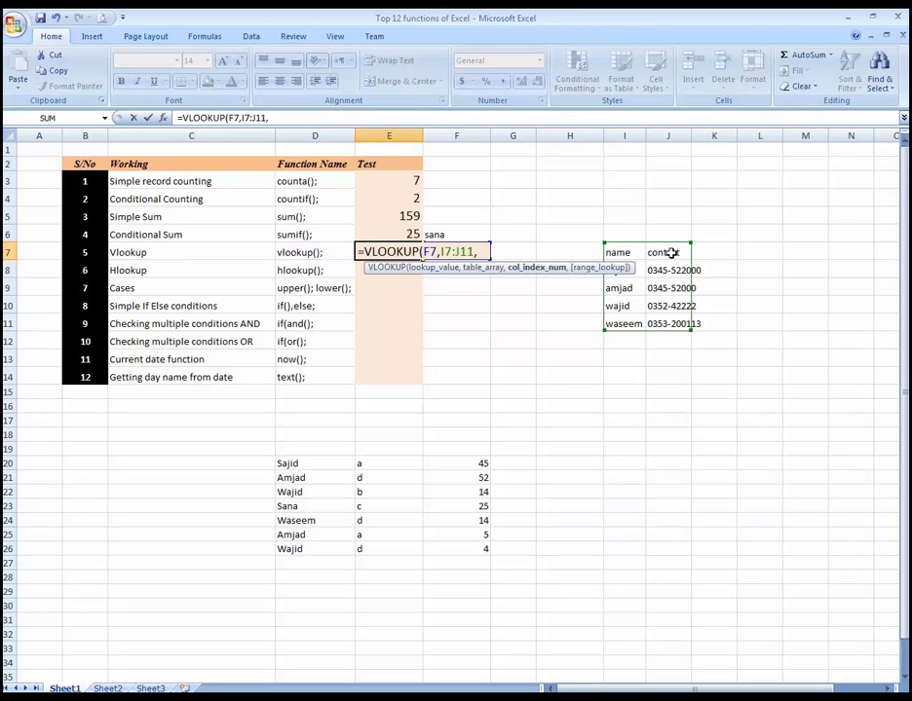
Step: Complete the VLOOKUP formula with column index 2 and range lookup 0 for an exact match
type("2,")
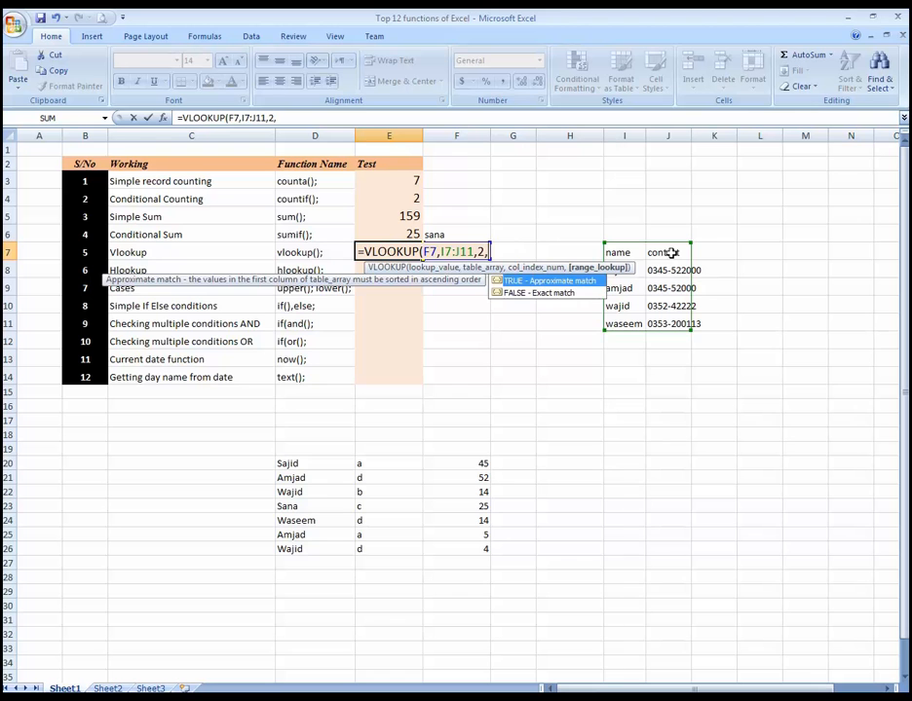
type("0")
key("Return")
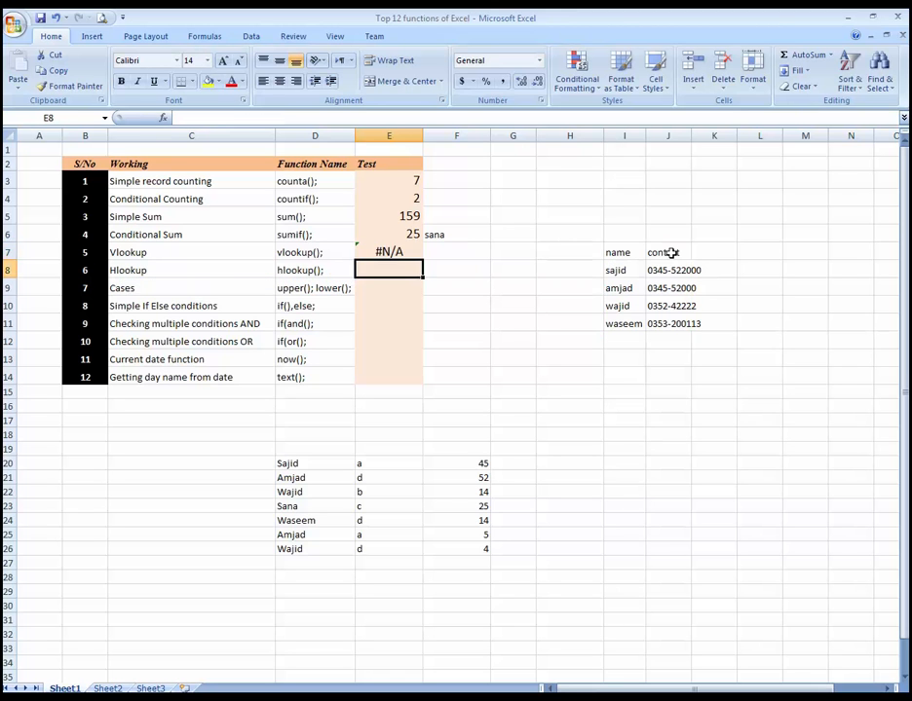
Step: Enter the first listed person's name in lookup cell F7 and fit column E to its contents
key("Up")
key("Right")
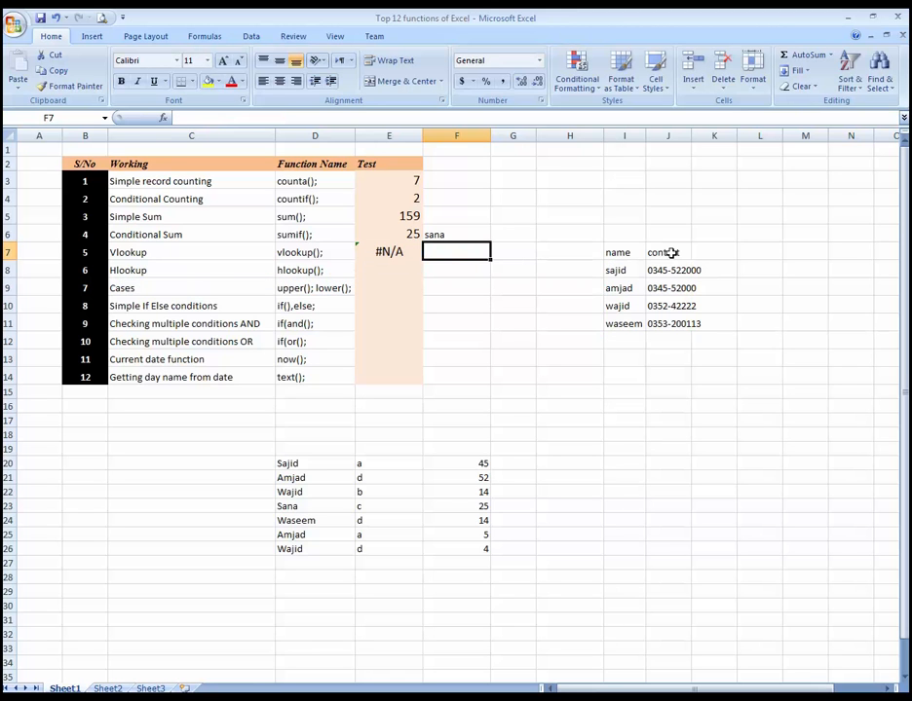
type("sajid")
key("Return")
key("Up")
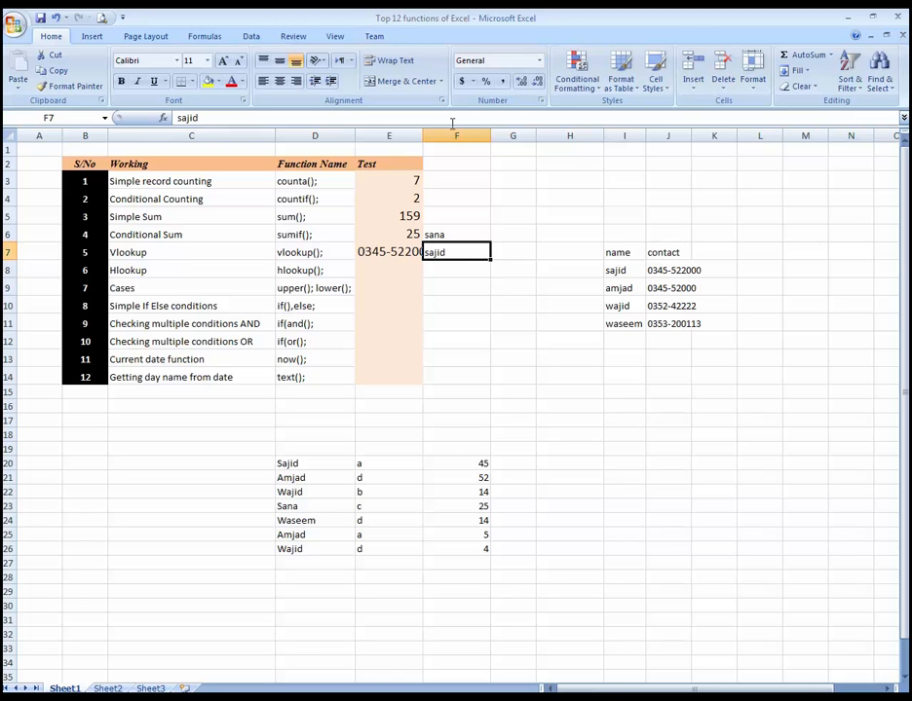
double_click(424, 135)
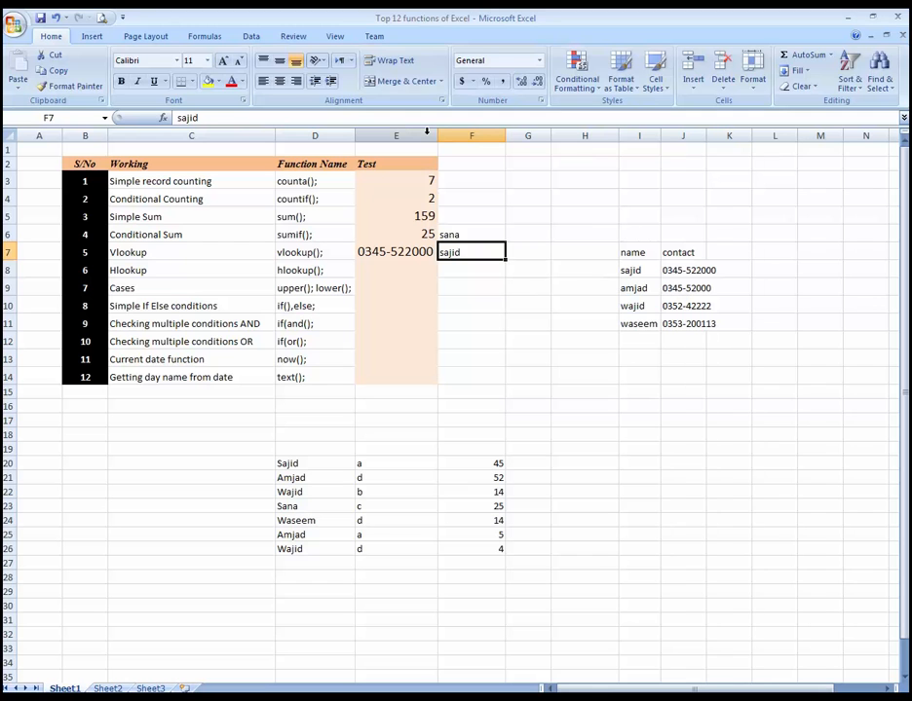
Step: Test the lookup by replacing the name in F7 with the second and then the third listed name
type("amjad")
key("Return")
key("Up")
type("wajid")
key("Return")
key("Up")
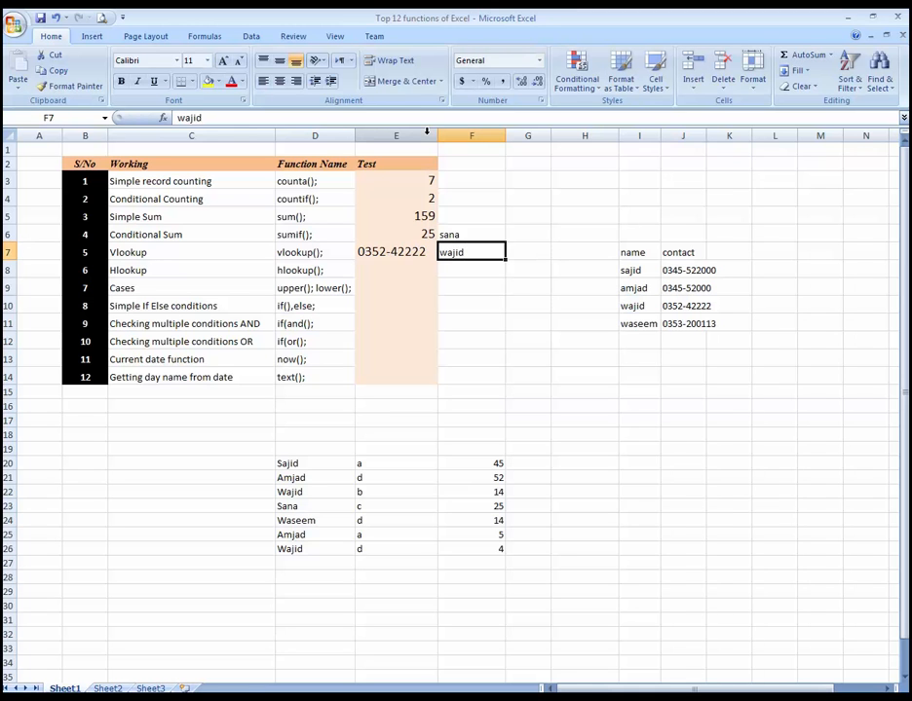
key("Left")
key("Down")
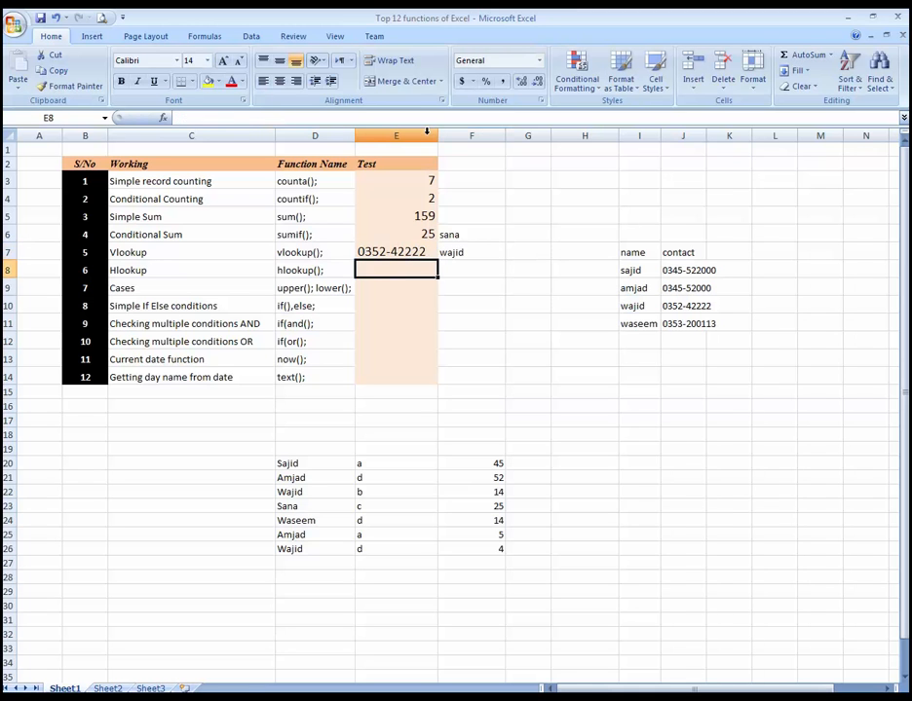
key("Up")
key("Right")
key("Left")
key("Down")
key("Up")
key("Down")
key("Right")
key("Right")
key("Right")
key("Right")
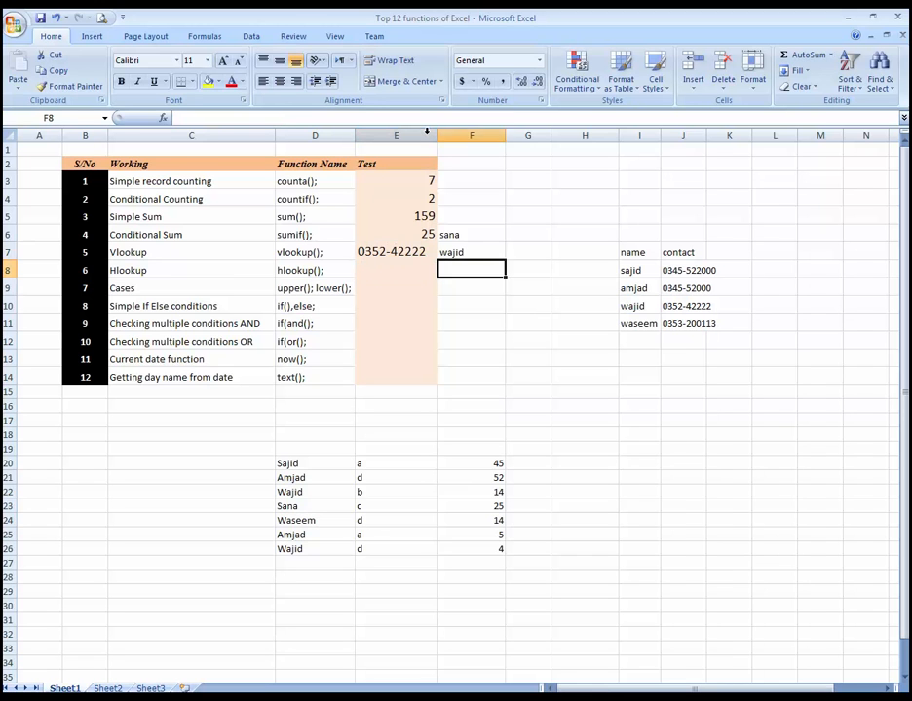
key("Left")
key("Right")
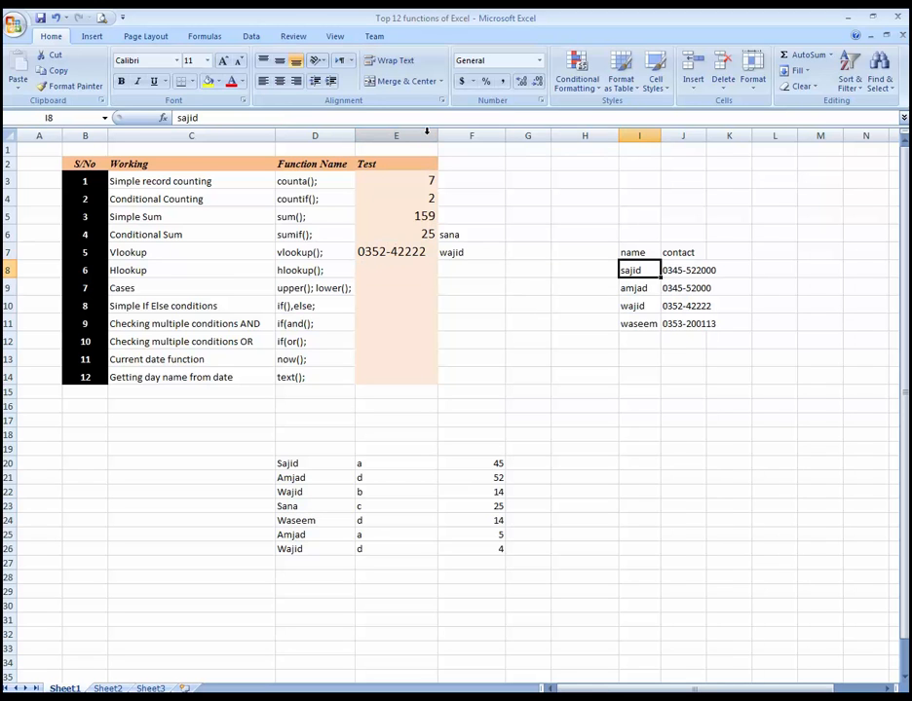
Step: Copy the name and contact table from I7:J11 and paste it starting at I16
key("Left")
key("Right")
key("Up")
key("shift+Right")
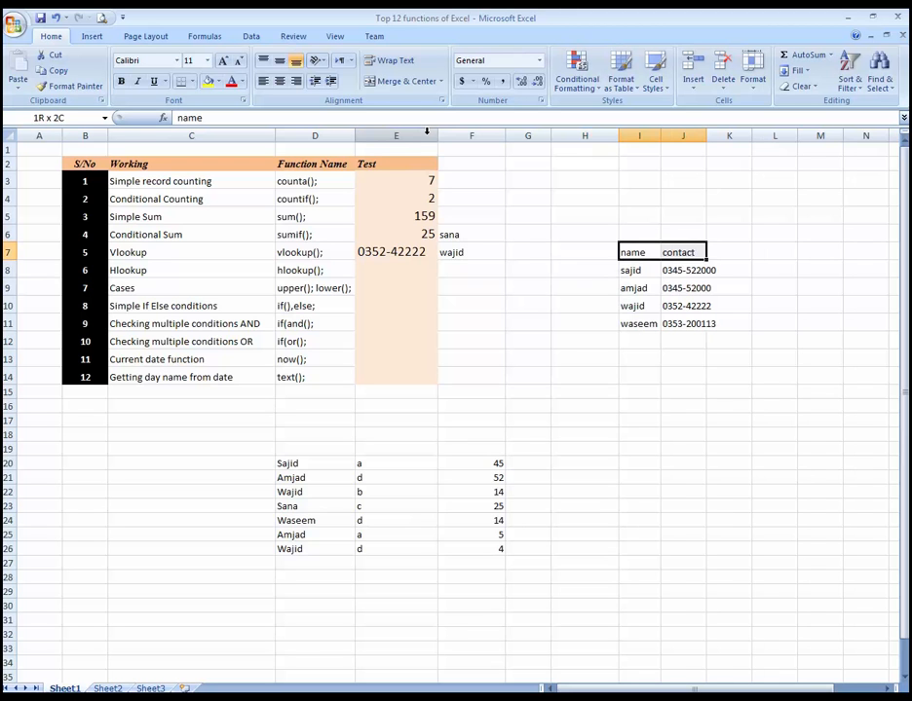
key("shift+Down")
key("shift+Down")
key("shift+Down")
key("shift+Down")
key("ctrl+c")
key("Down")
key("Down")
key("Down")
key("Down")
key("Down")
key("Down")
key("Down")
key("Down")
key("Down")
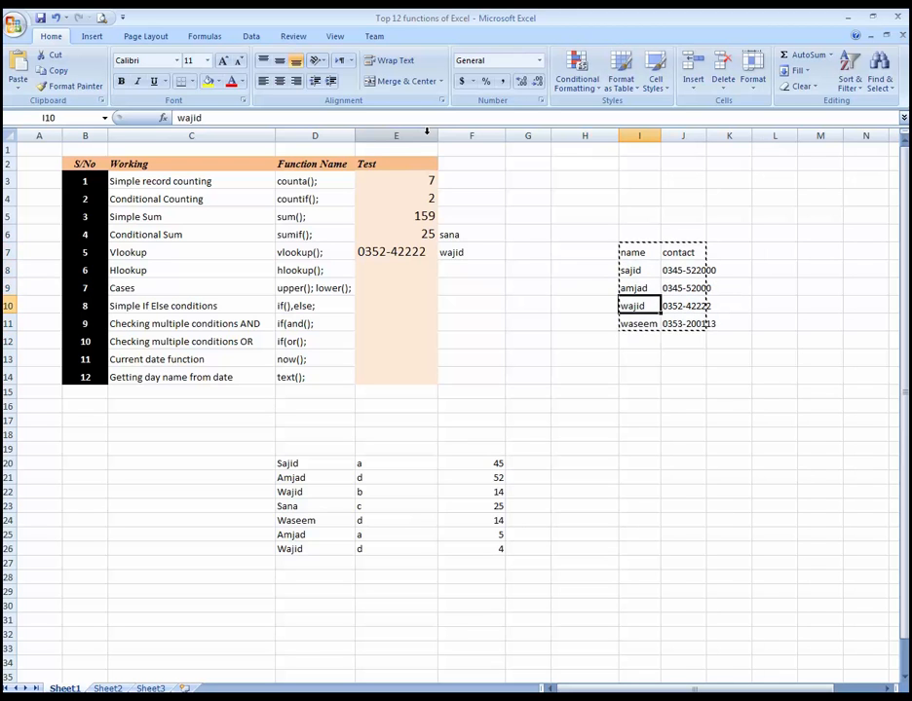
key("Return")
key("Right")
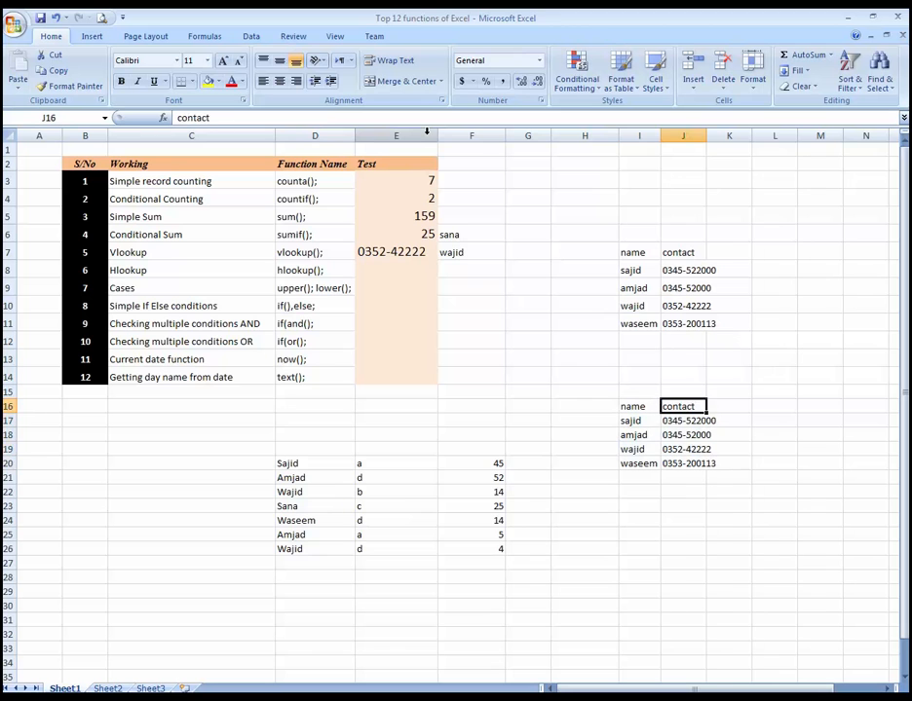
key("shift+Down")
key("shift+Down")
key("Down")
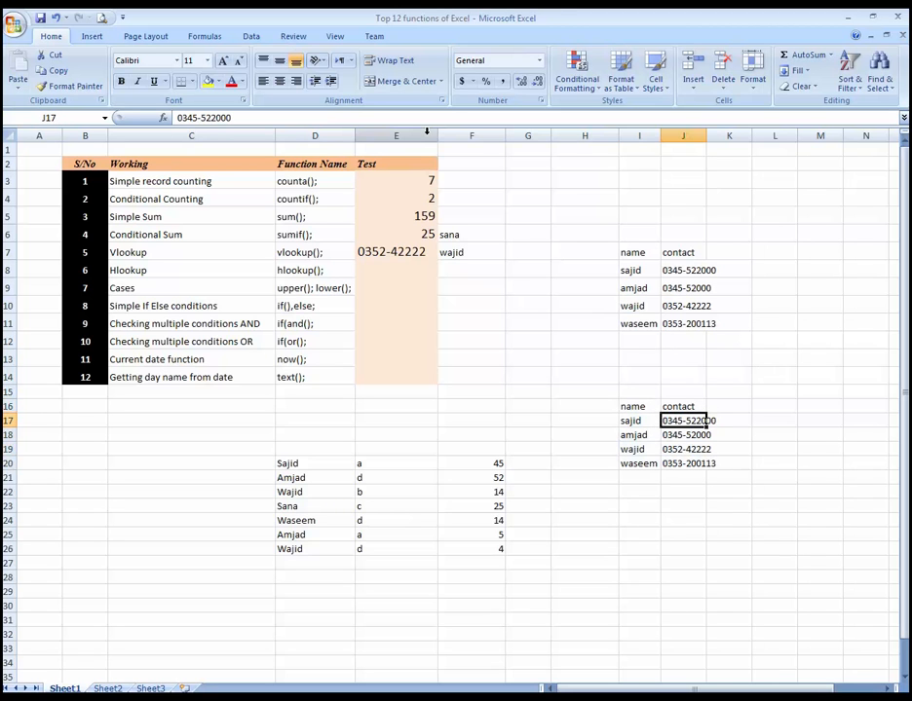
key("Left")
key("Up")
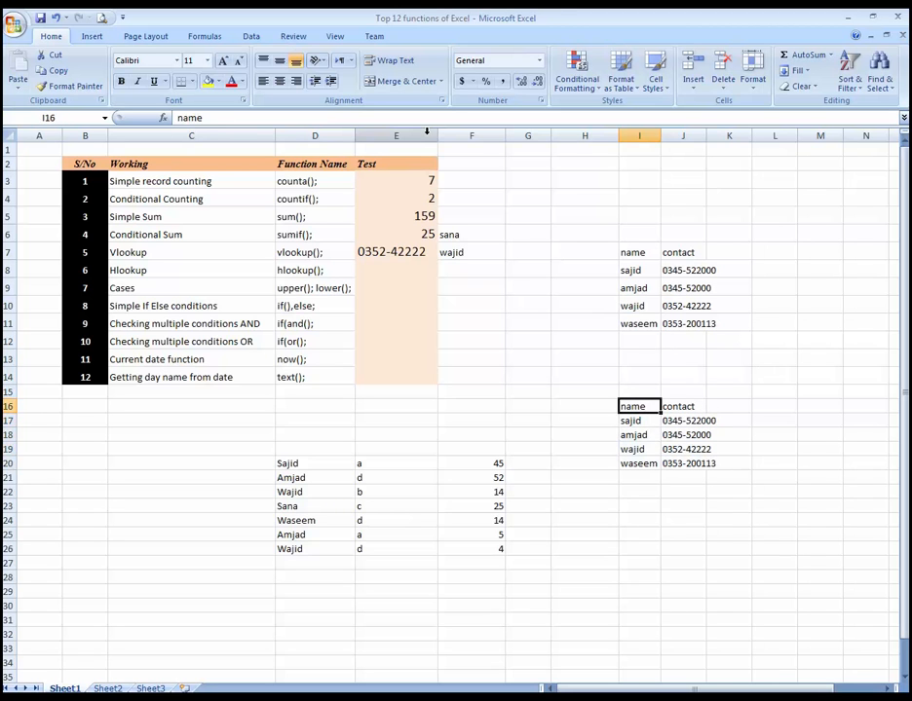
key("Right")
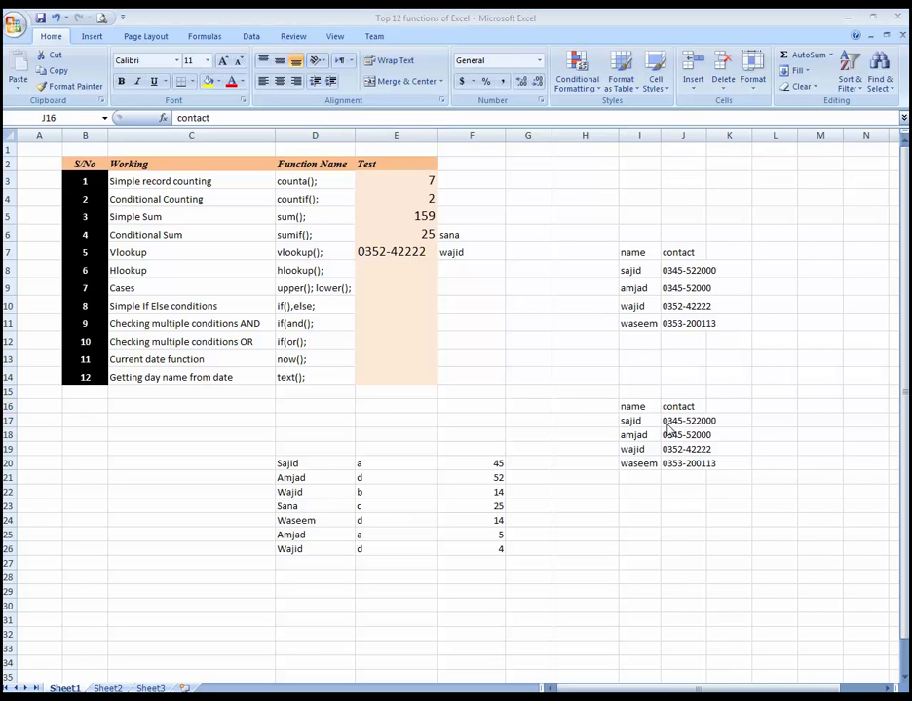
Step: Delete the pasted copy of the name and contact table from I16:J20
key("Left")
key("shift+Down")
key("shift+Down")
key("shift+Down")
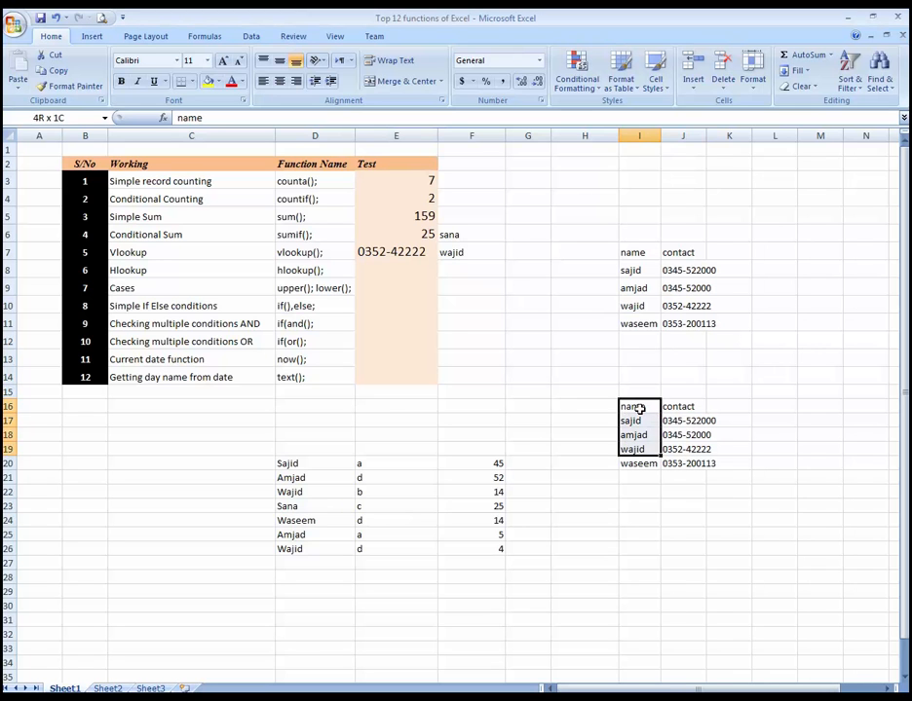
key("shift+Down")
key("shift+Right")
key("Delete")
Step: Copy the original name and contact table in I7:J11, including its header row
key("Up")
key("Up")
key("Up")
key("Up")
key("Up")
key("Up")
key("Up")
key("Up")
key("Up")
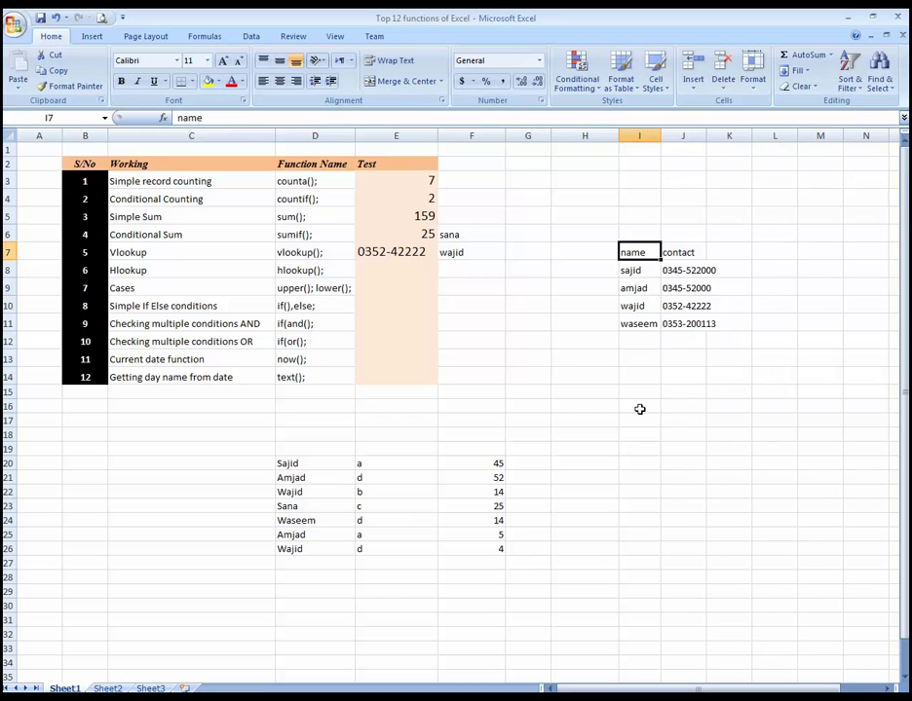
key("shift+Right")
key("shift+Down")
key("shift+Down")
key("shift+Down")
key("shift+Down")
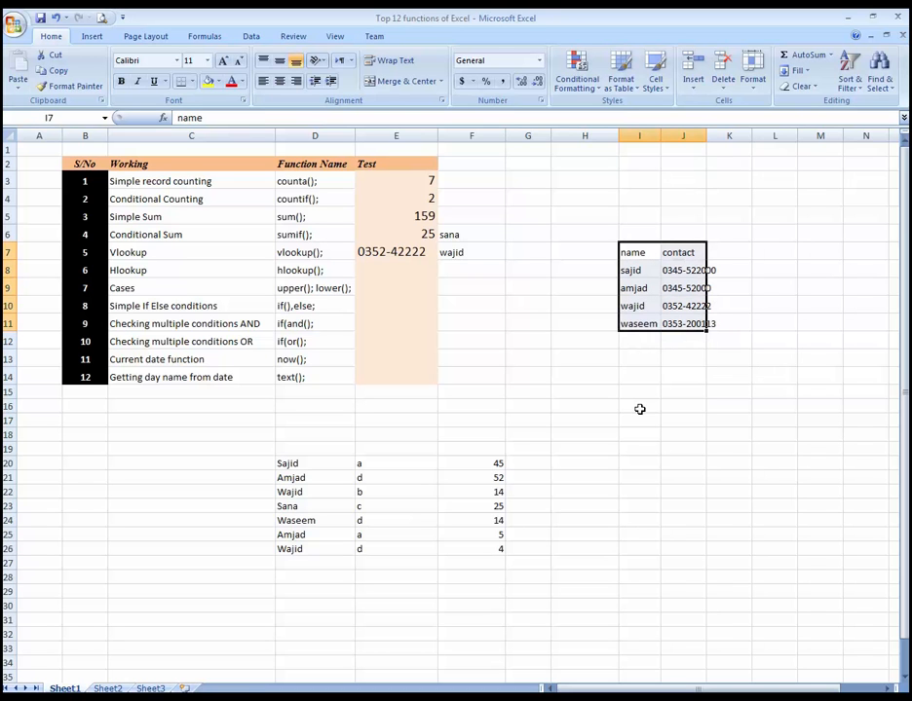
key("ctrl+c")
Step: Paste the copied table at I18 using Paste Special with Transpose, and end copy mode
key("Down")
key("Down")
key("Down")
key("Down")
key("Down")
key("Down")
key("Down")
key("Down")
key("Down")
key("Down")
key("Down")
key("Down")
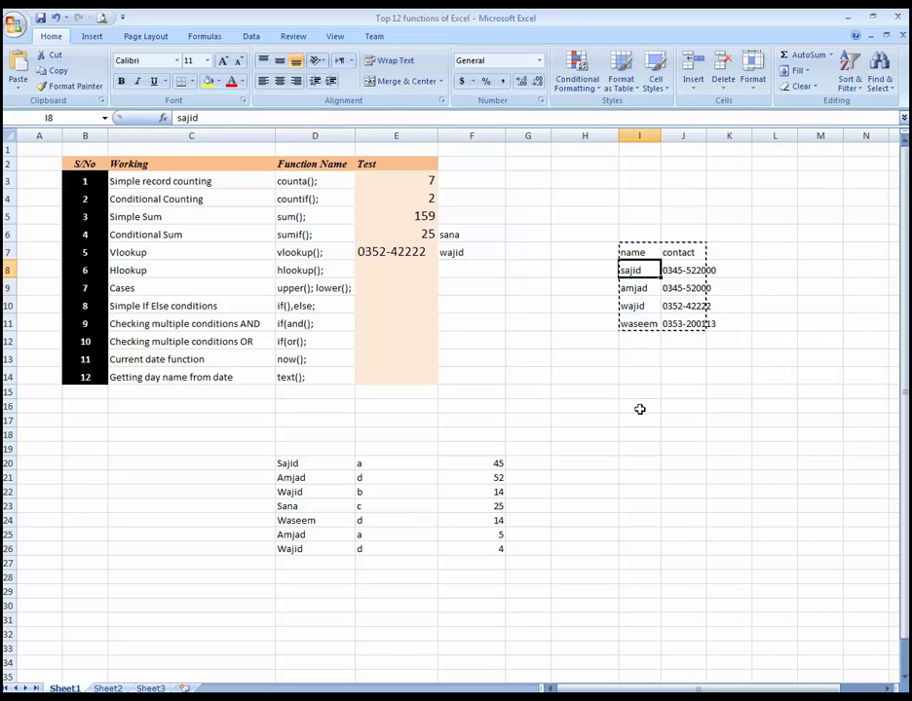
key("Up")
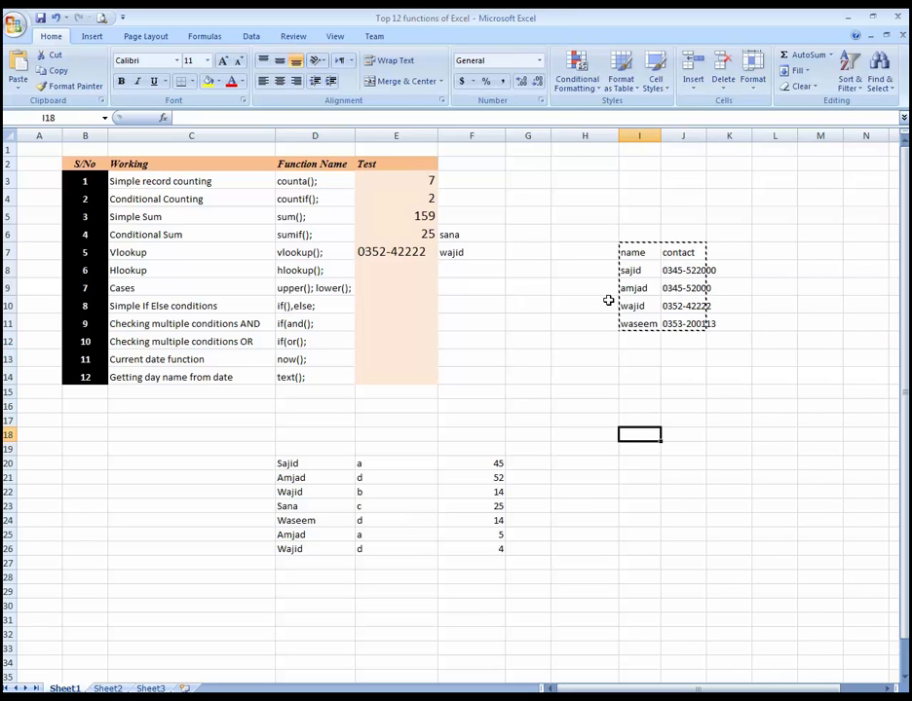
right_click(644, 435)
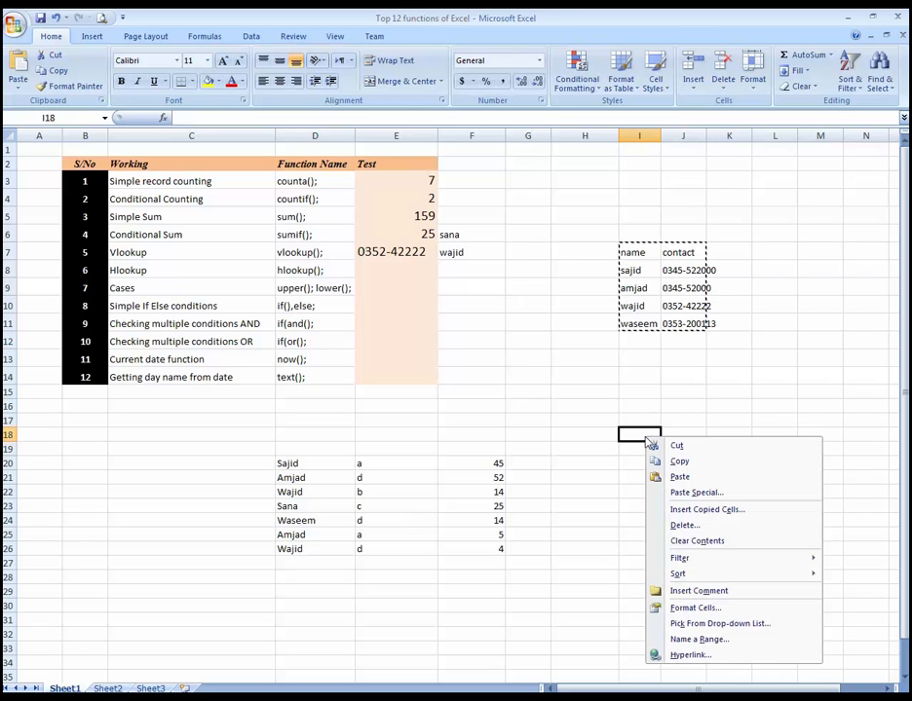
left_click(717, 493)
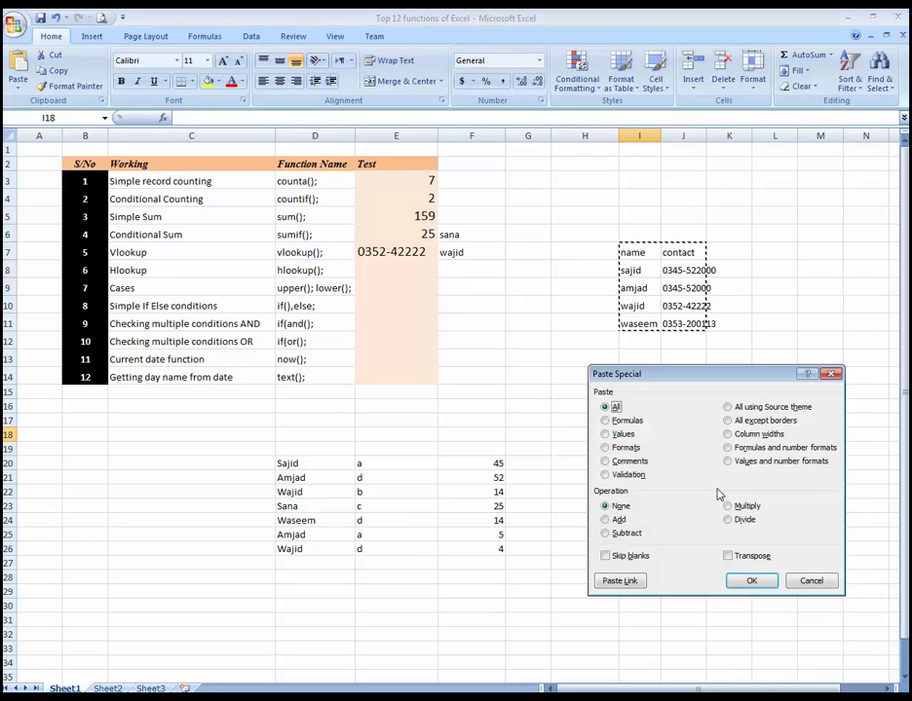
left_click(728, 556)
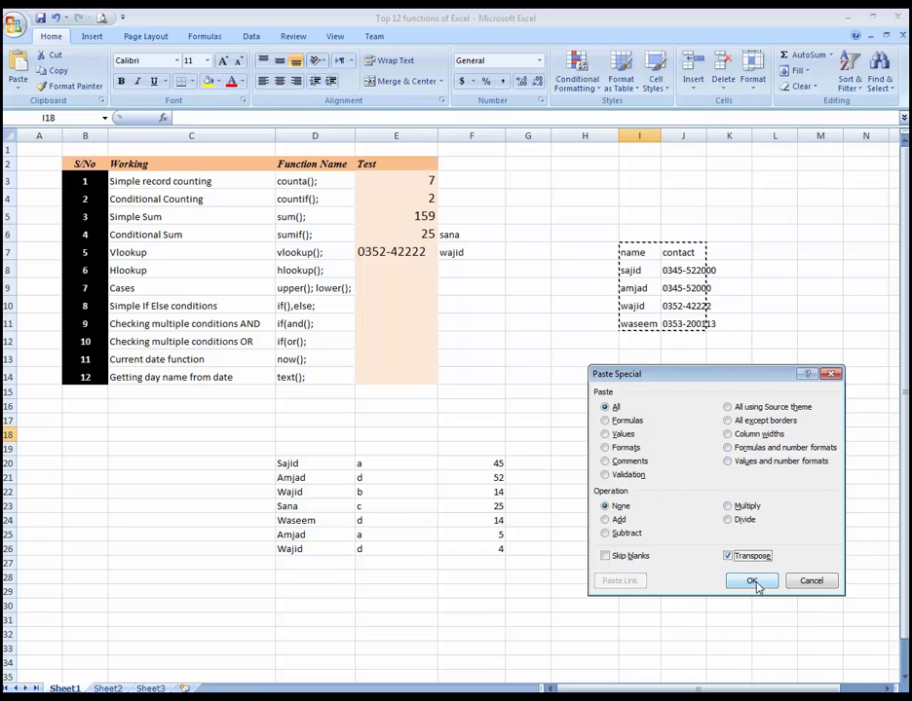
left_click(752, 582)
left_click(736, 503)
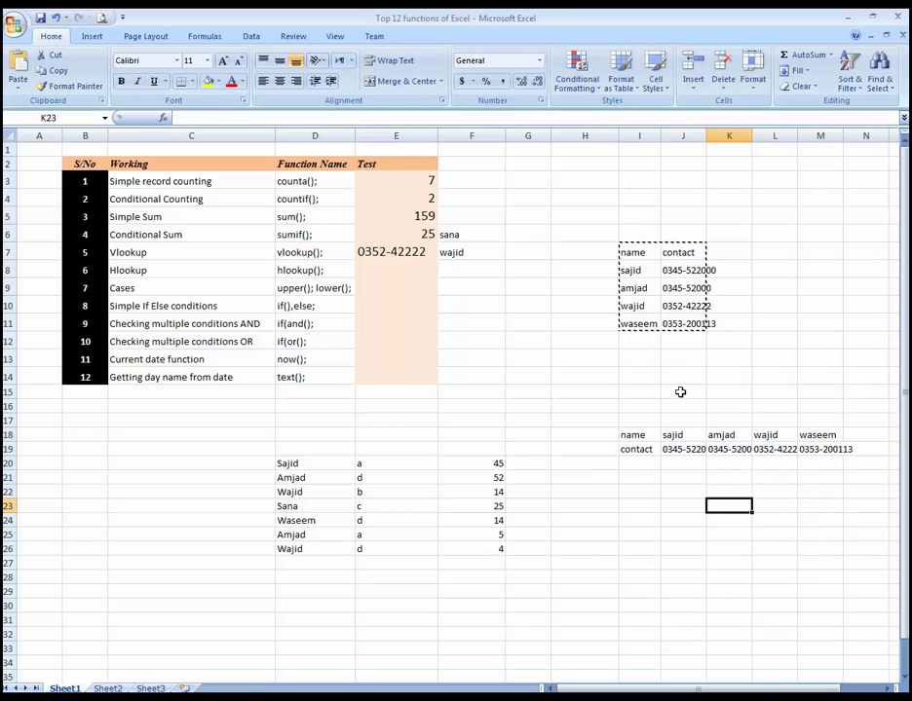
left_click(643, 437)
left_click(644, 450)
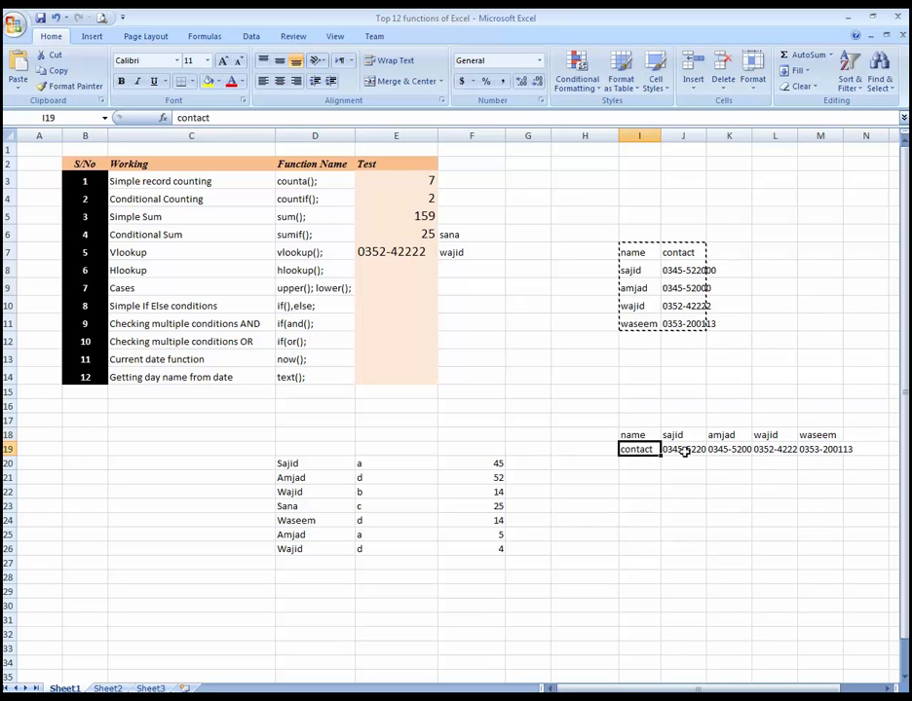
key("Escape")
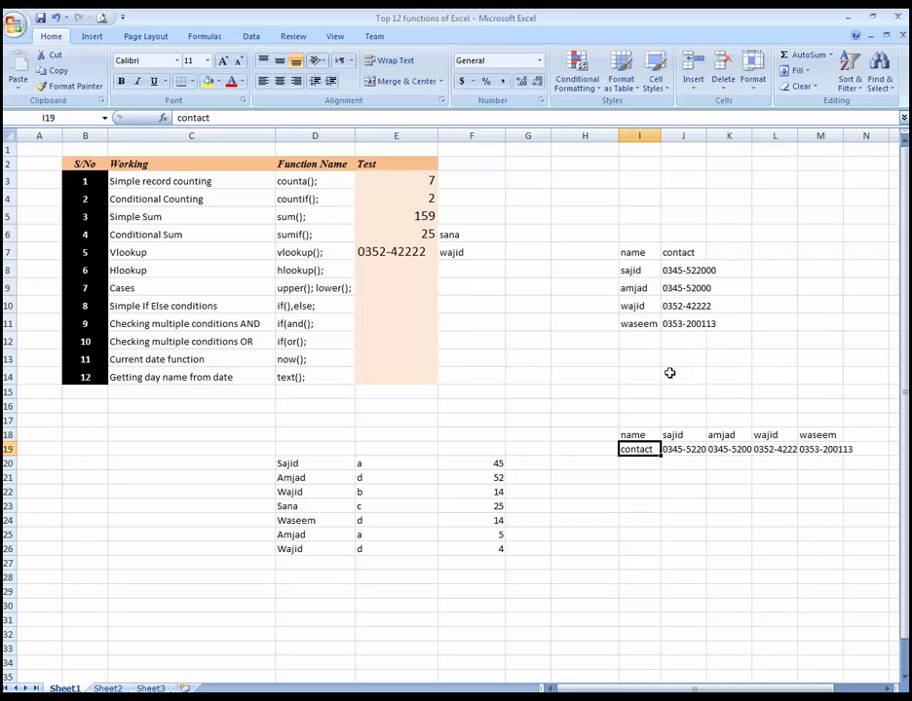
left_click(401, 268)
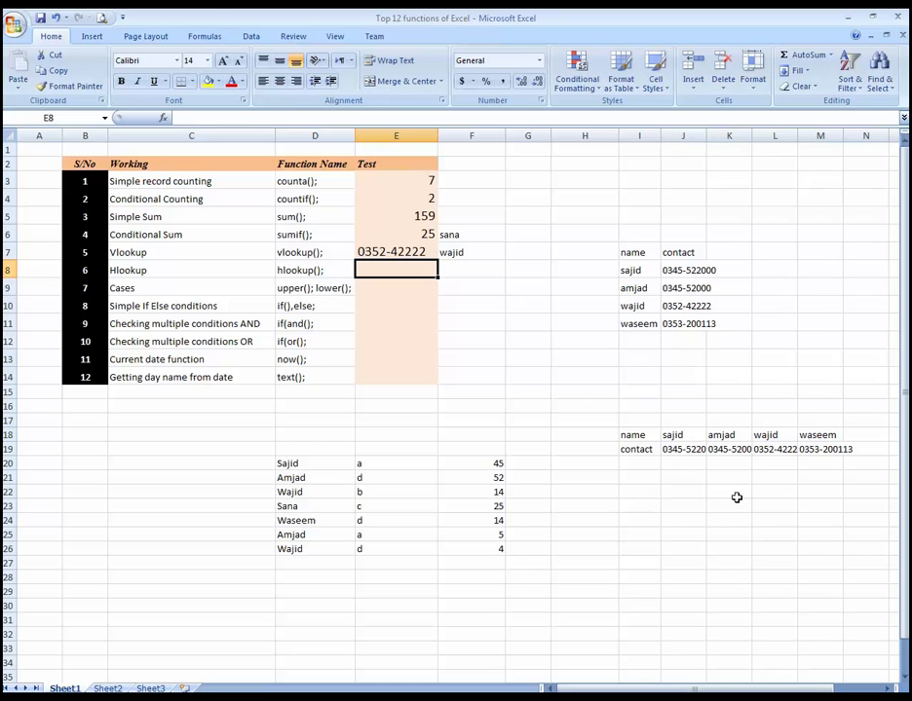
key("Left")
key("Right")
key("Right")
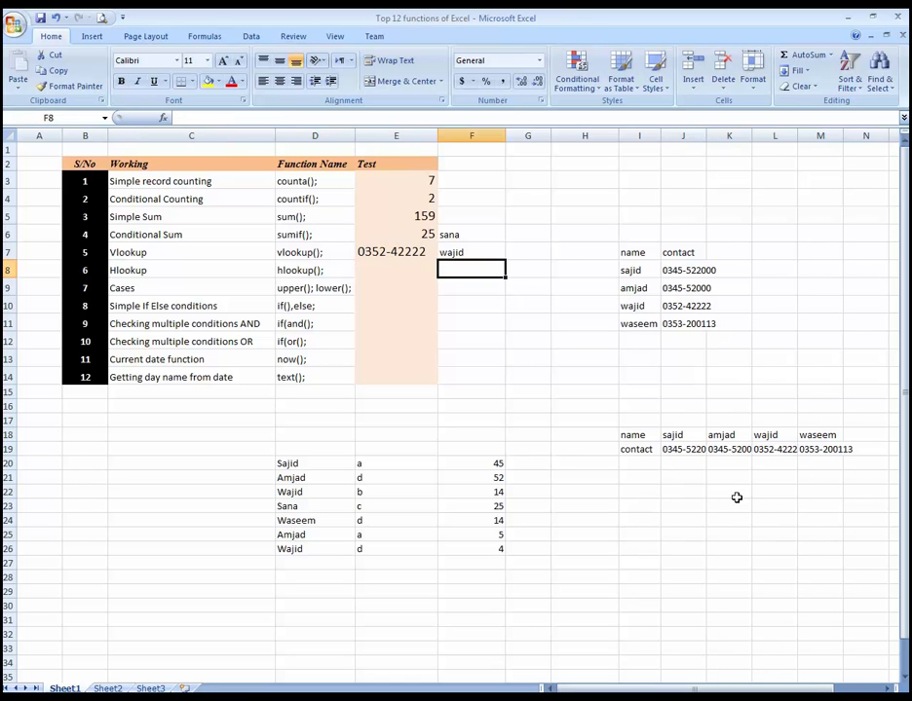
left_click(628, 432)
left_click_drag(628, 432, 818, 450)
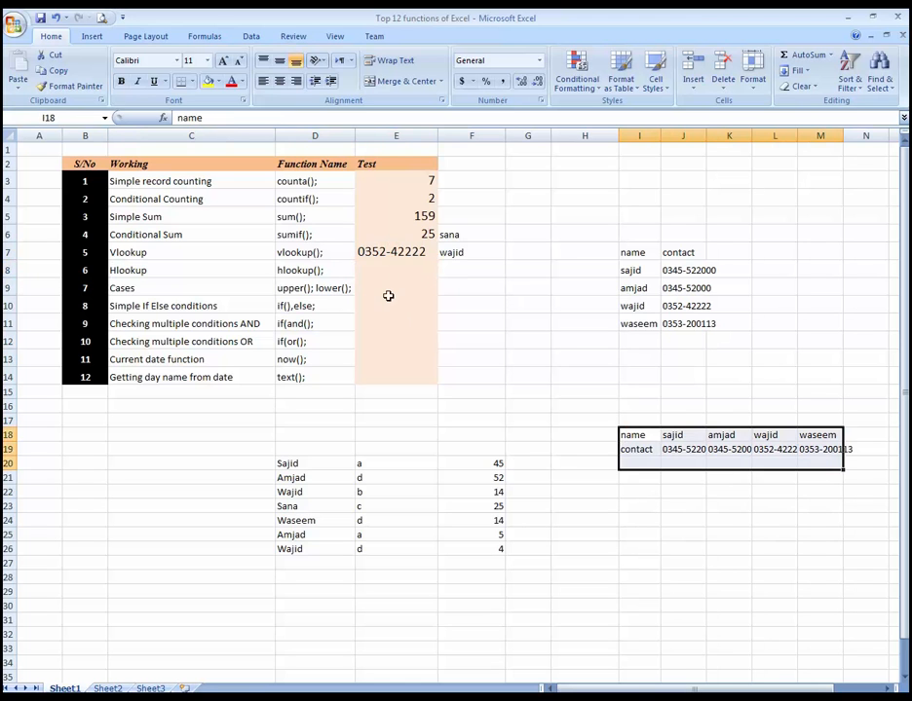
Step: Start an HLOOKUP formula in the Hlookup row's Test cell E8 with F8 as the lookup value
left_click(402, 269)
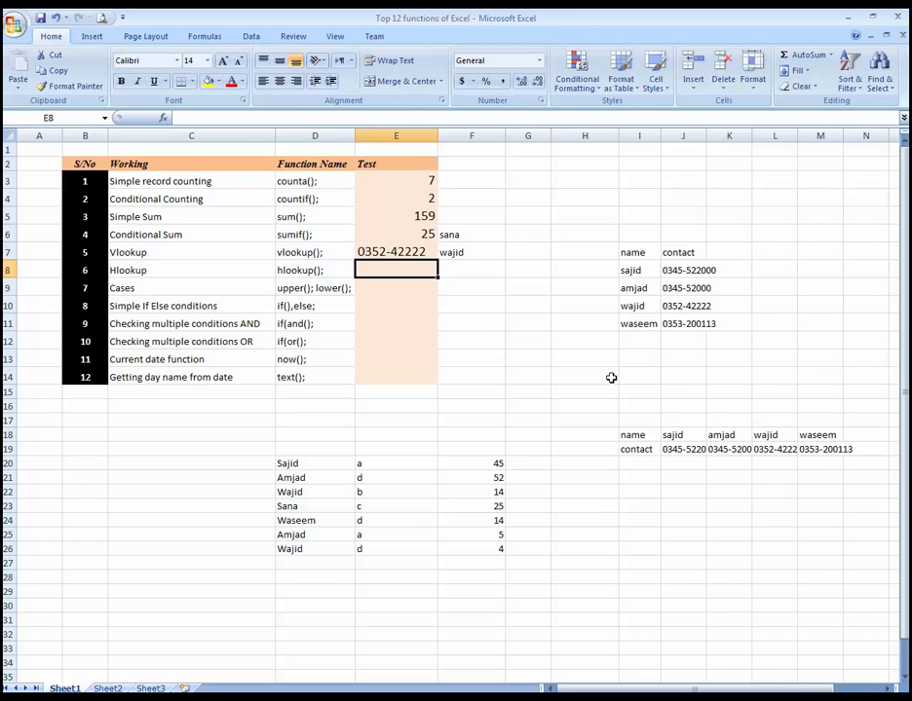
type("=hl")
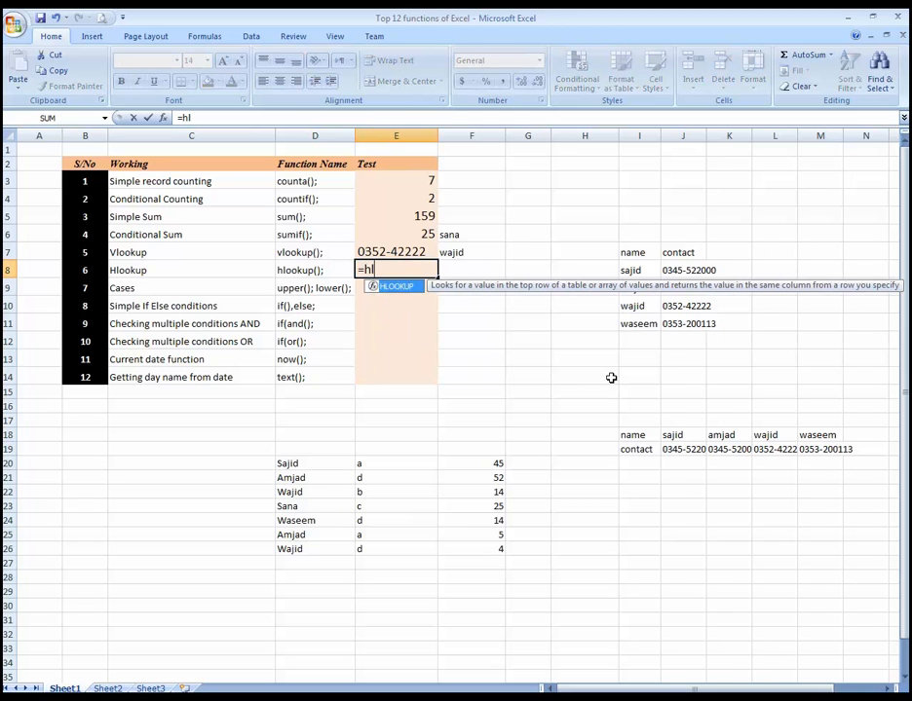
key("Tab")
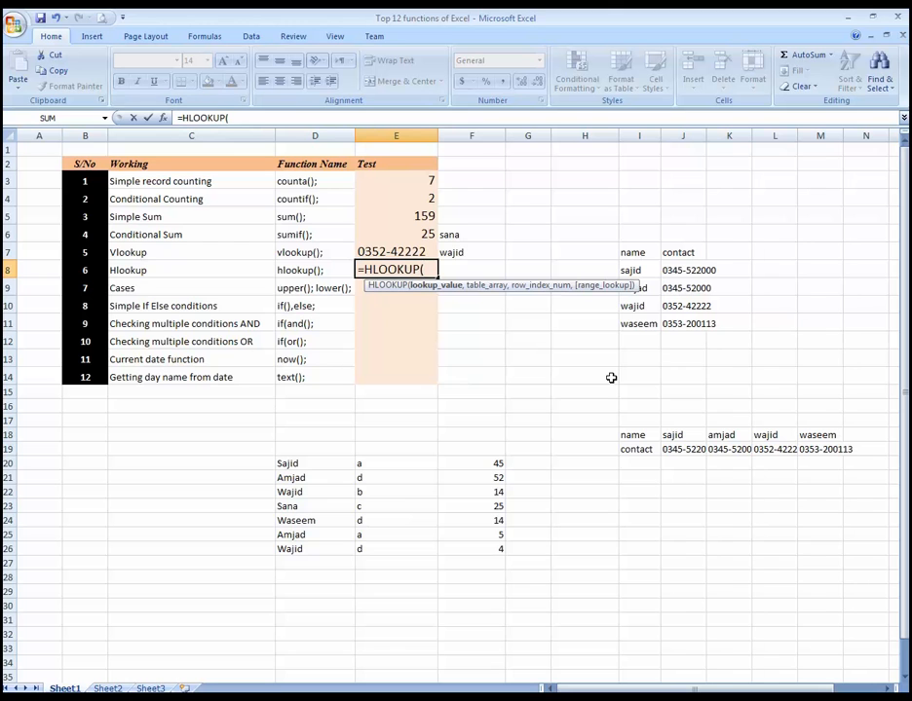
key("Right")
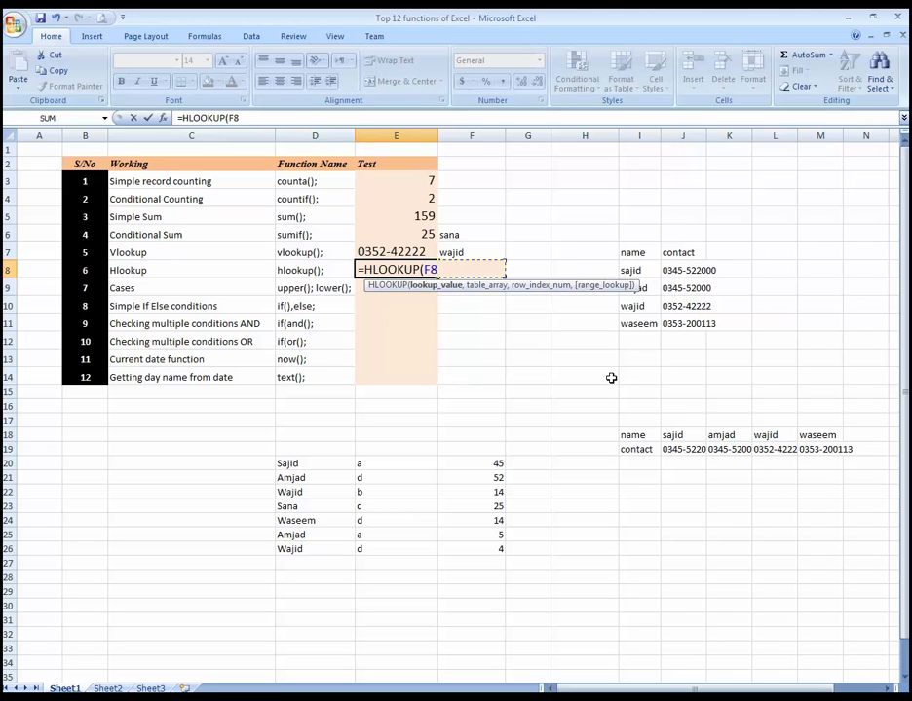
Step: Complete the HLOOKUP formula with table array I18:M19, row index 2 and range lookup 0
type(",")
key("Down")
key("Down")
key("Down")
key("Down")
key("Down")
key("Down")
key("Down")
key("Down")
key("Down")
key("Down")
key("Right")
key("Right")
key("Right")
key("Right")
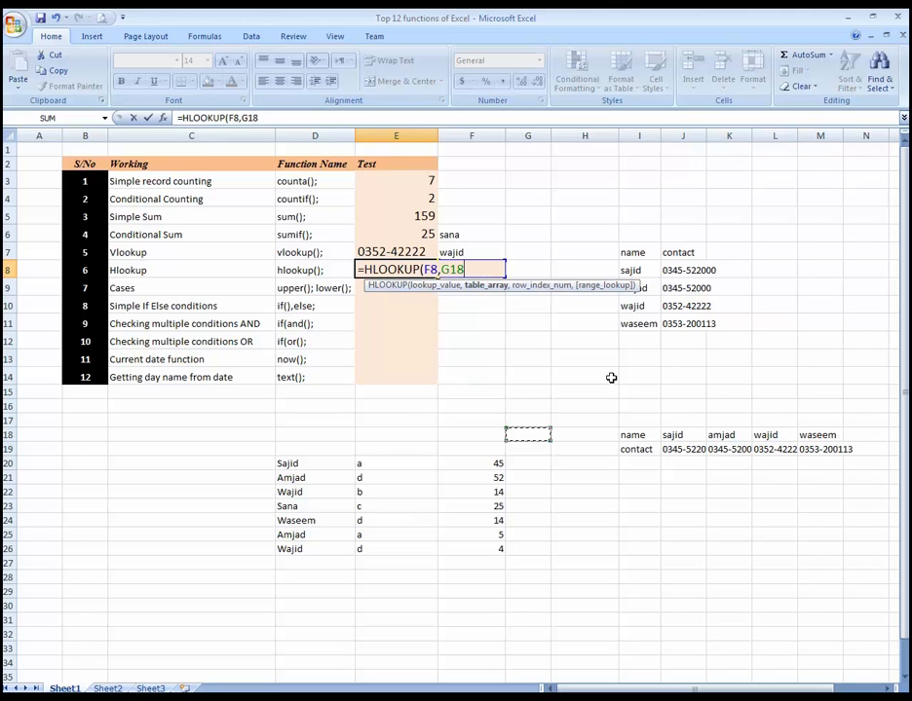
key("shift+Down")
key("shift+Right")
key("shift+Right")
key("shift+Right")
key("shift+Right")
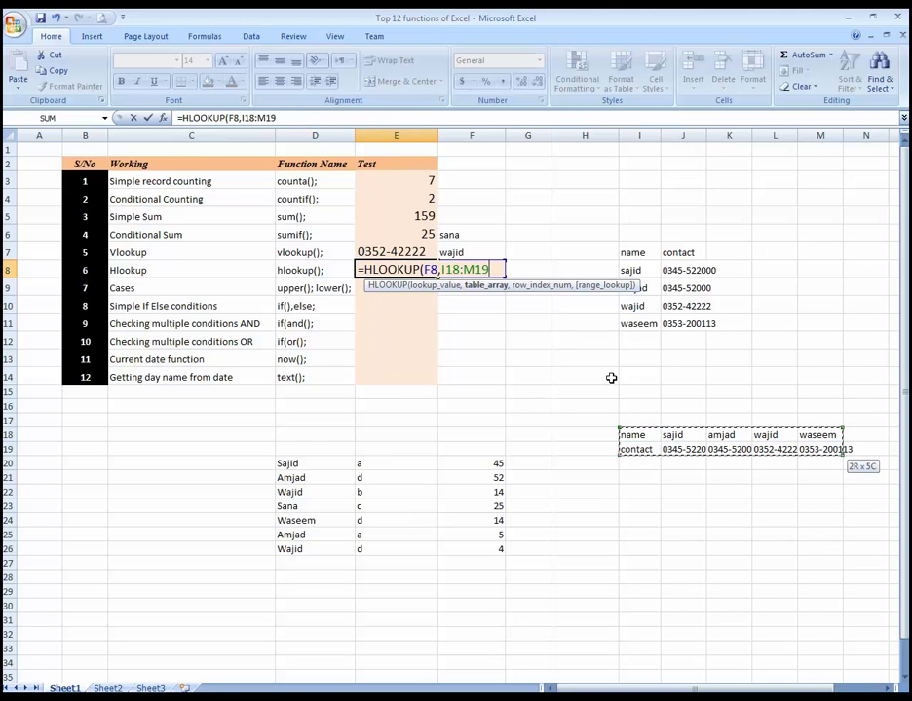
type(",")
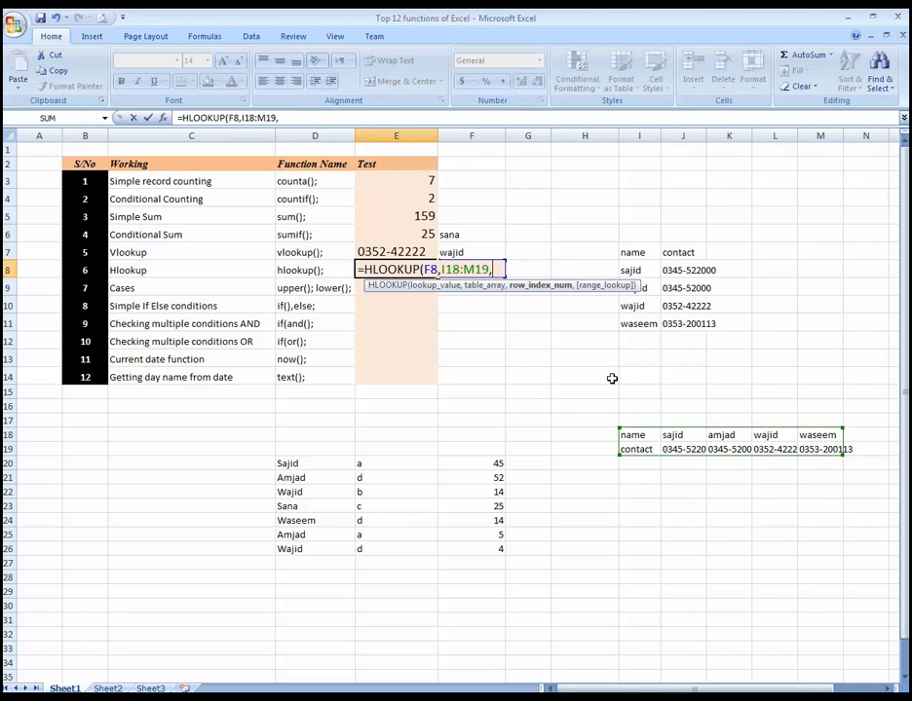
type("2,0")
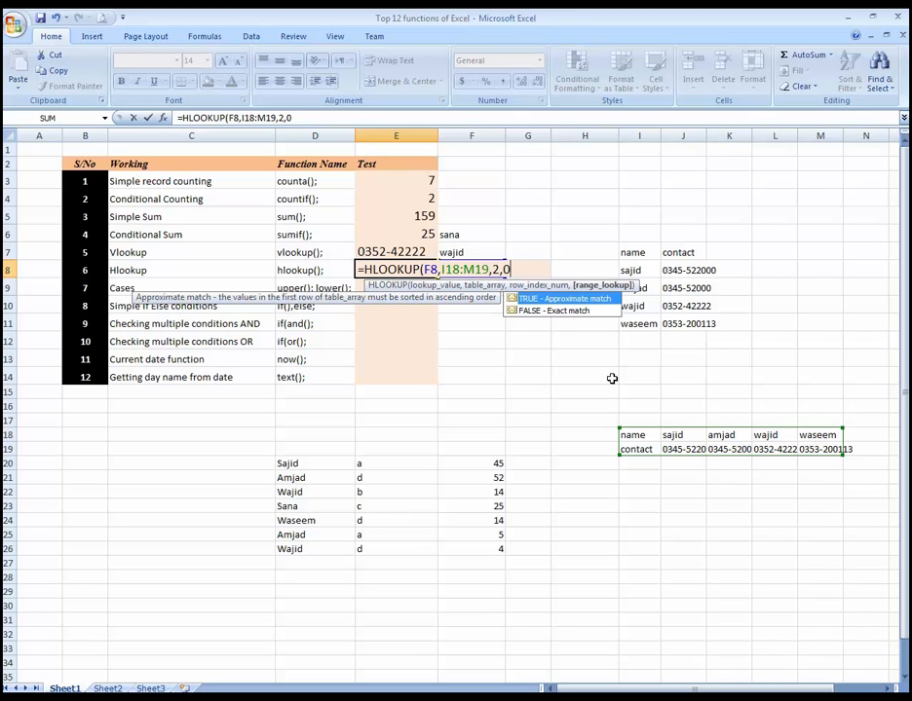
key("Return")
Step: Enter the table's third listed name in lookup cell F8 beside the HLOOKUP formula
key("Up")
key("Right")
type("wa")
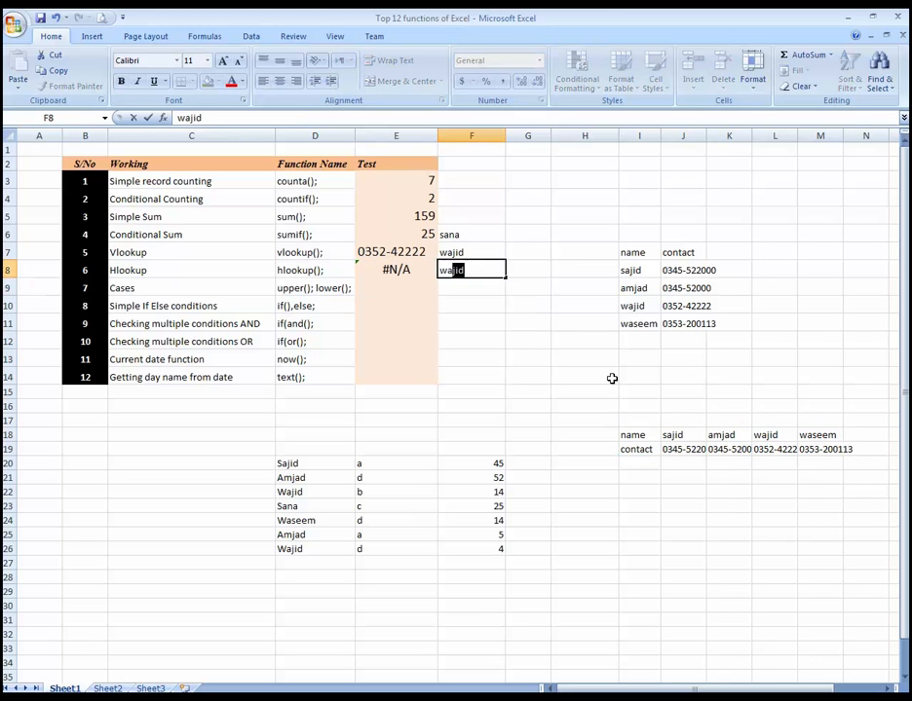
key("Return")
key("Up")
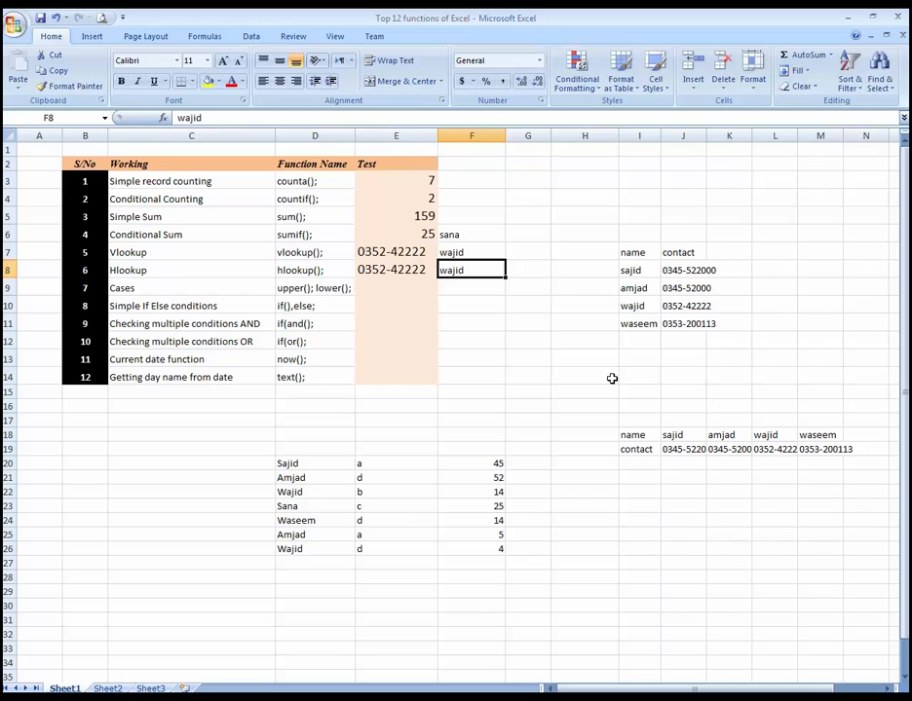
Step: Test the HLOOKUP by replacing the name in F8 with the first listed name and then the third again
type("sajid")
key("Return")
key("Up")
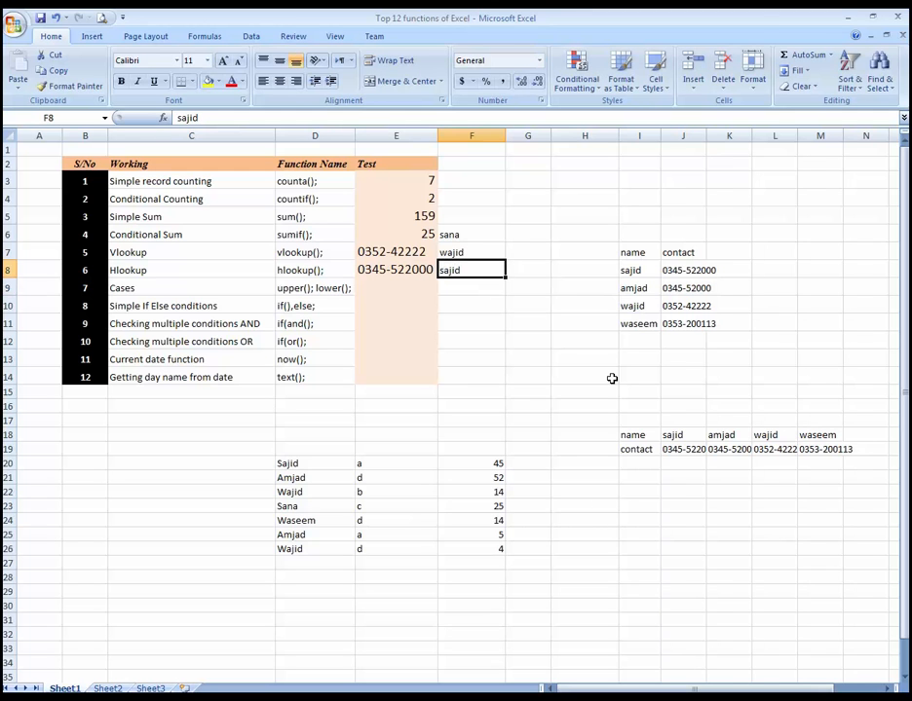
type("wa")
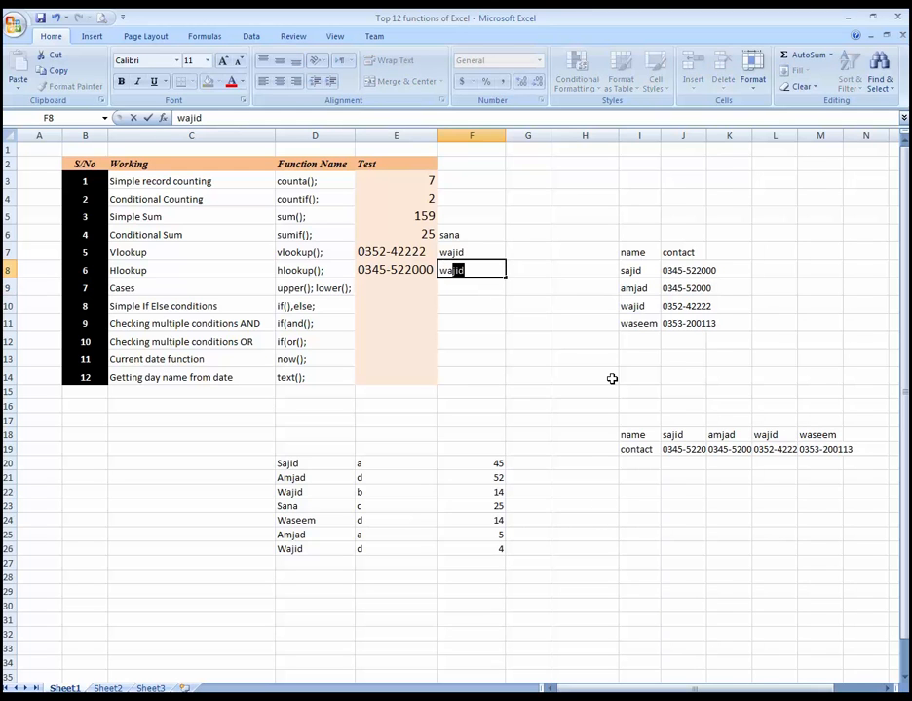
key("Return")
key("Up")
key("Down")
key("Down")
key("Down")
key("Right")
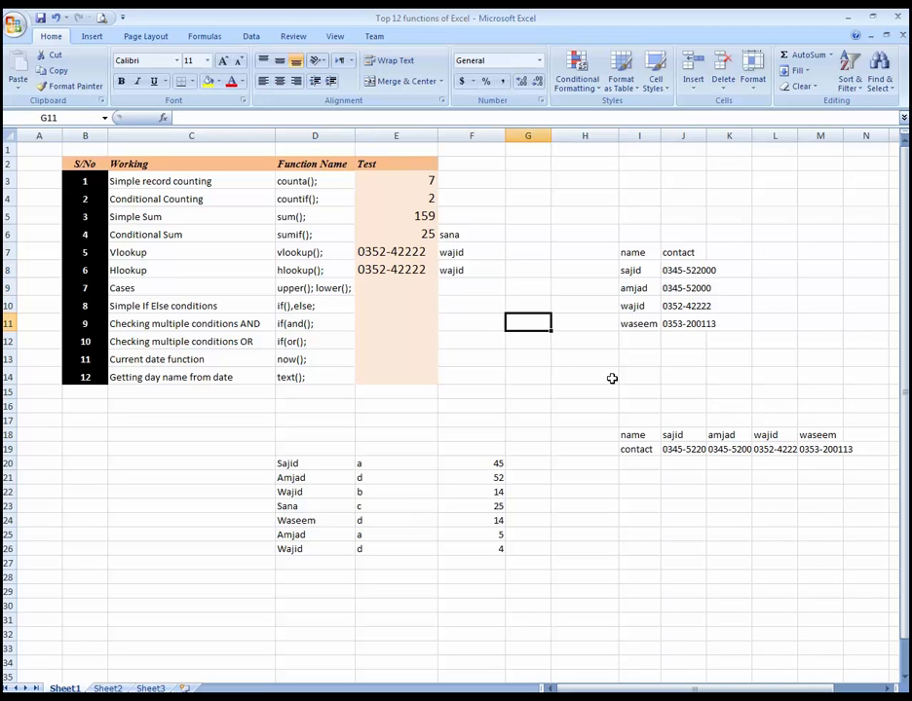
key("Right")
key("Right")
key("Down")
key("Down")
key("Down")
key("Down")
key("Left")
key("Left")
key("Left")
key("Left")
key("Up")
key("Up")
key("Up")
key("Up")
key("Up")
key("Up")
key("Up")
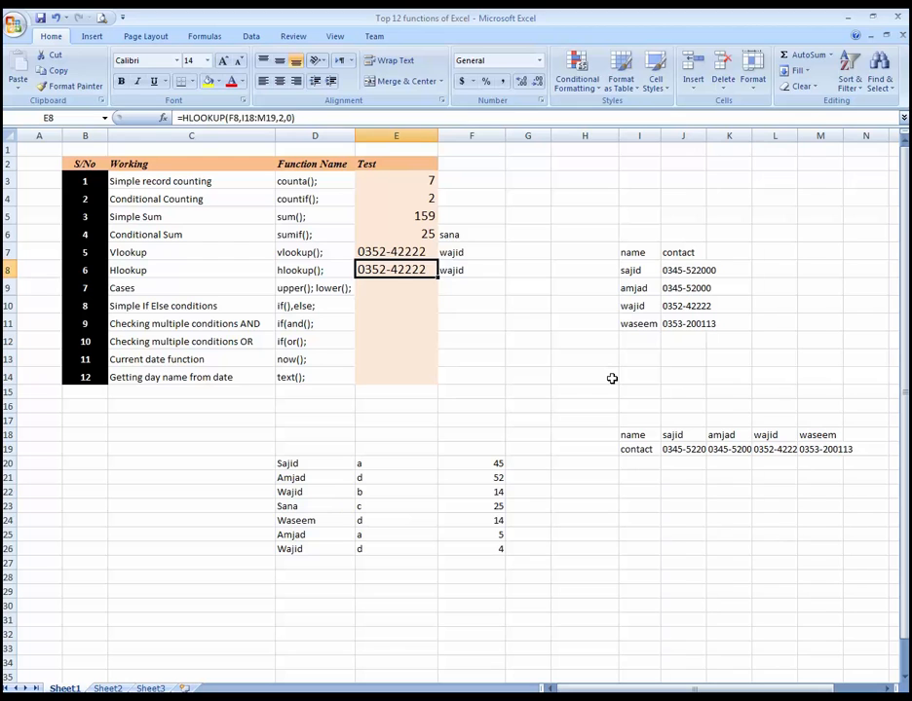
Step: Enter =UPPER(D20) in the Cases row's Test cell E9 to convert the first name in the data list to uppercase
key("Down")
key("Left")
key("Right")
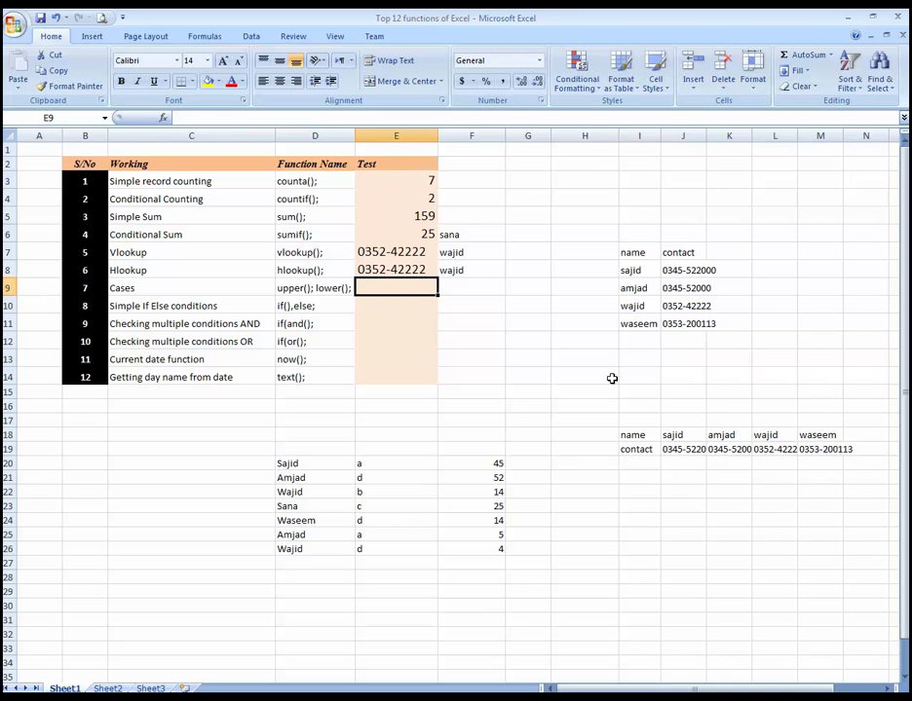
type("=upp")
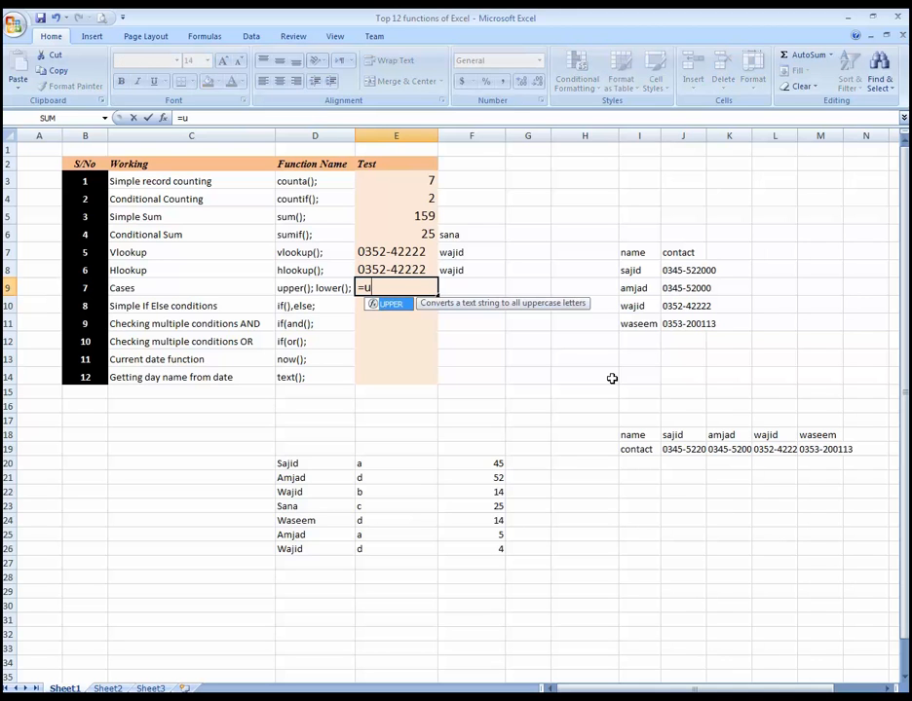
key("Tab")
type("E10")
key("Down")
key("Down")
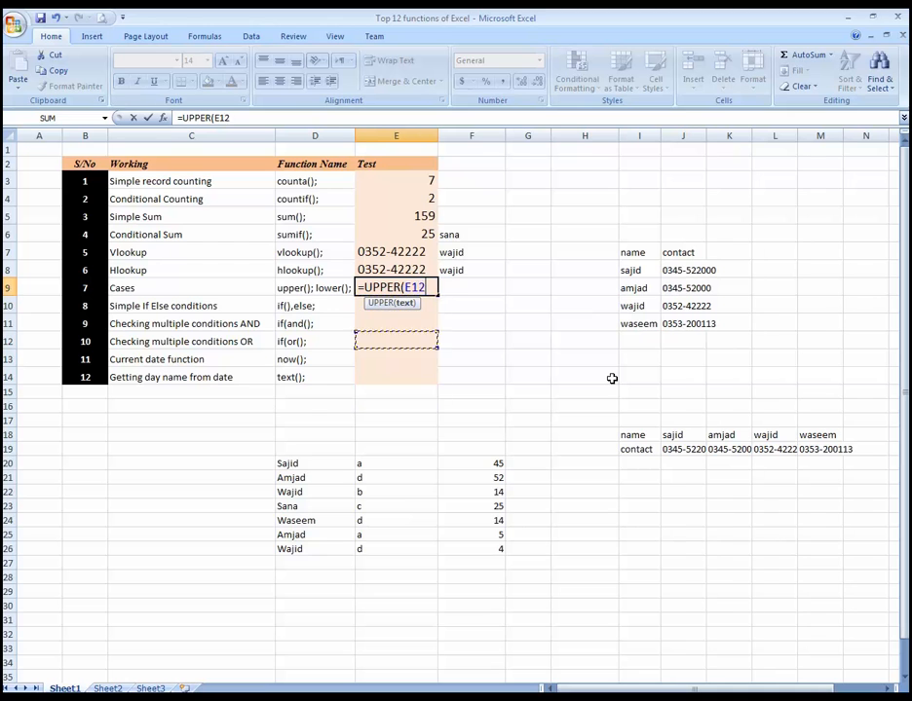
key("Down")
key("Down")
key("Down")
key("Down")
key("Down")
key("Down")
key("Down")
key("Left")
key("Down")
key("Return")
key("Up")
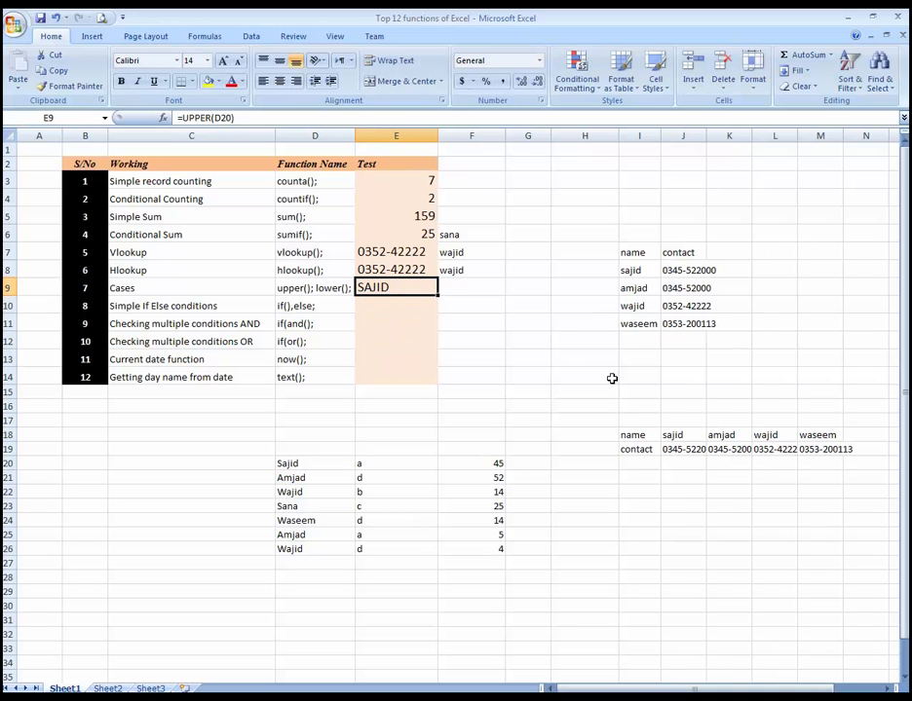
Step: Compare the source name in D20 with the UPPER formula result in E9
key("Down")
key("Down")
key("Down")
key("Down")
key("Down")
key("Down")
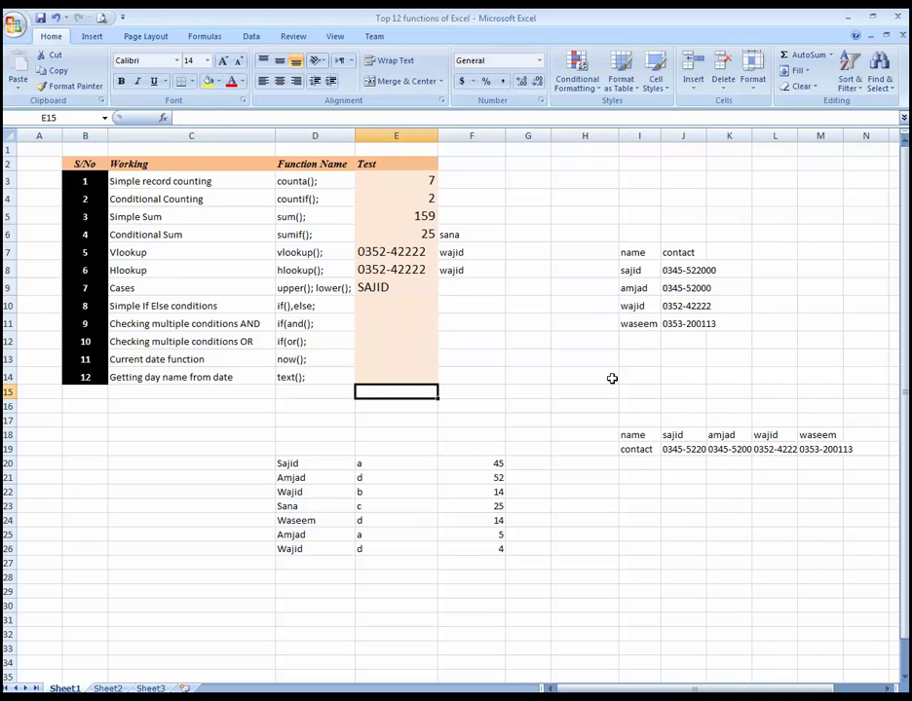
key("Left")
key("Down")
key("Down")
key("Down")
key("Down")
key("Down")
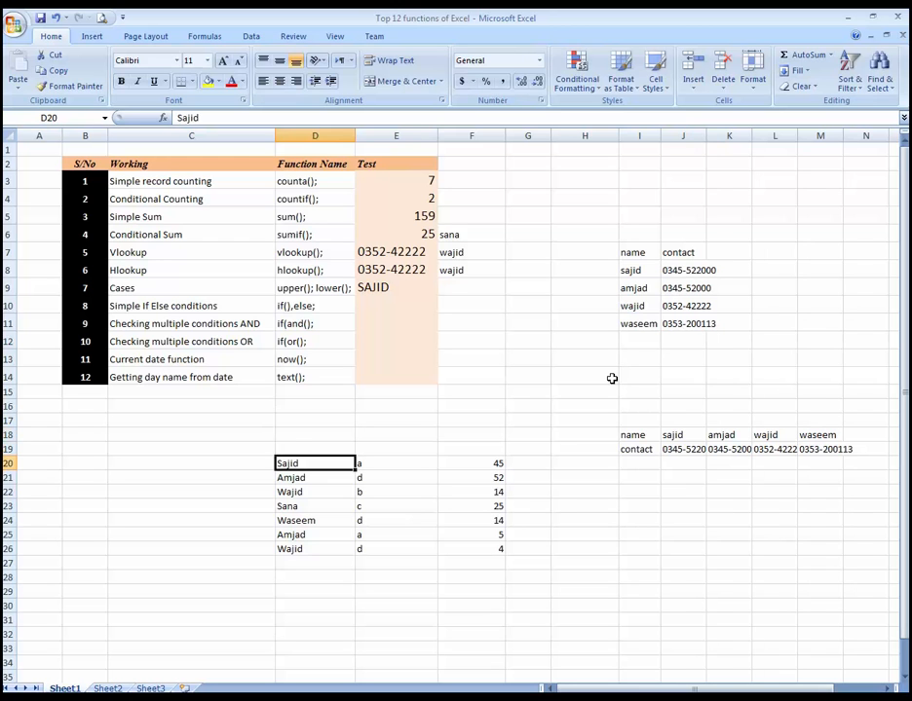
key("Up")
key("Up")
key("Up")
key("Up")
key("Up")
key("Up")
key("Up")
key("Up")
key("Up")
key("Up")
key("Up")
key("Right")
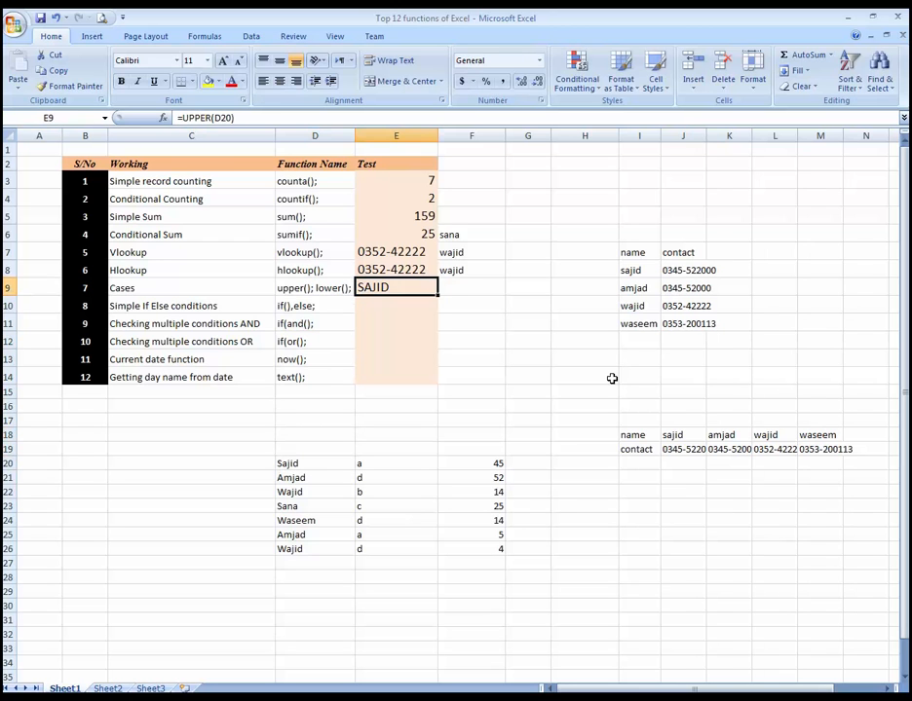
Step: Retype the first name of the data list in D20 in all lowercase letters
key("F2")
key("Return")
key("Down")
key("Down")
key("Down")
key("Down")
key("Down")
key("Down")
key("Down")
key("Down")
key("Down")
key("Down")
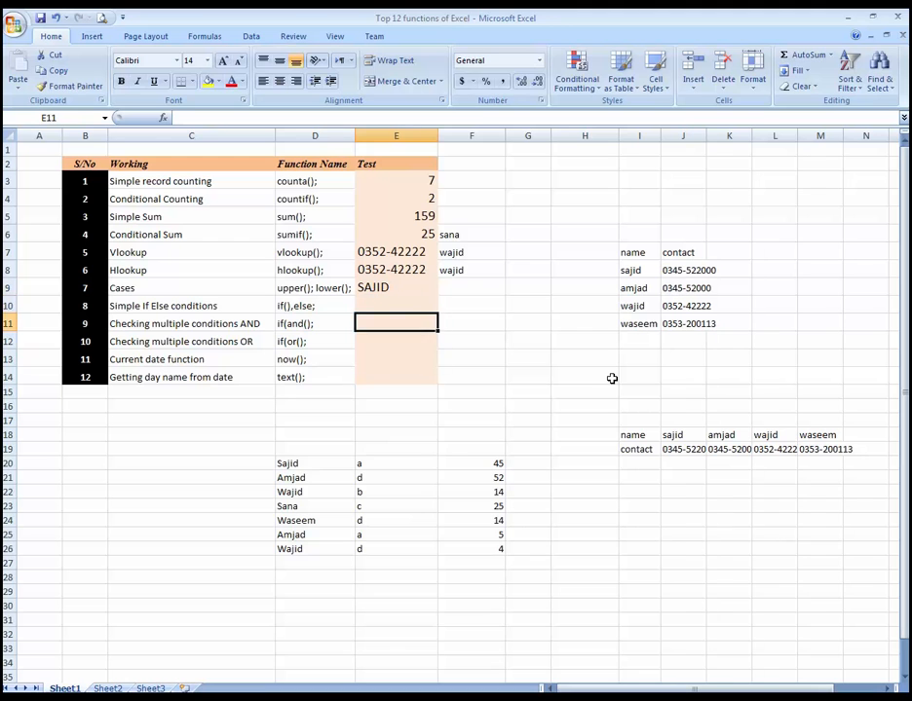
key("Left")
type("sajid")
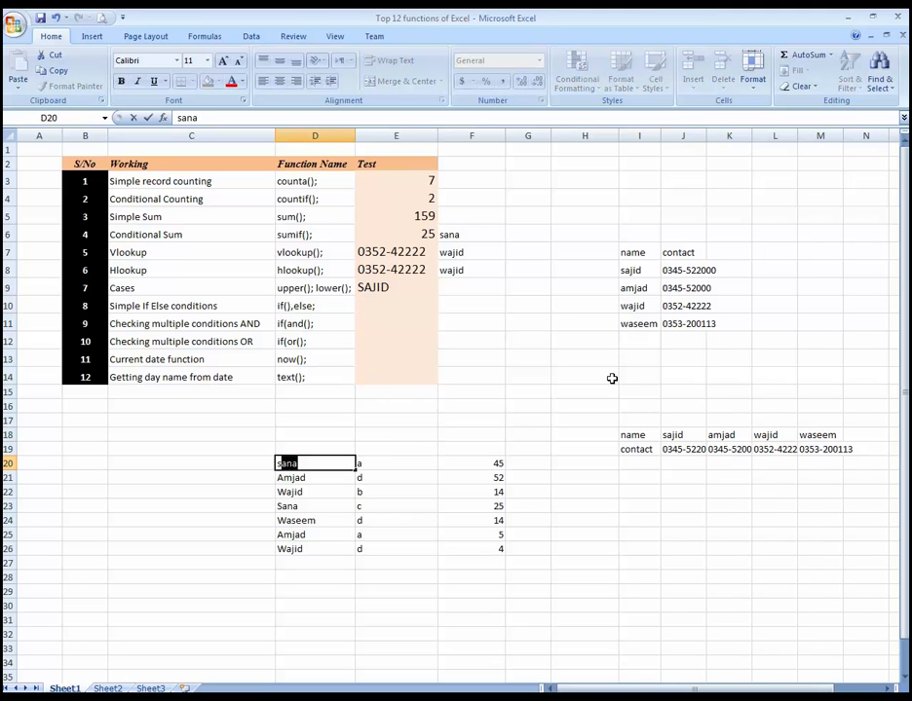
key("Right")
key("Left")
key("Left")
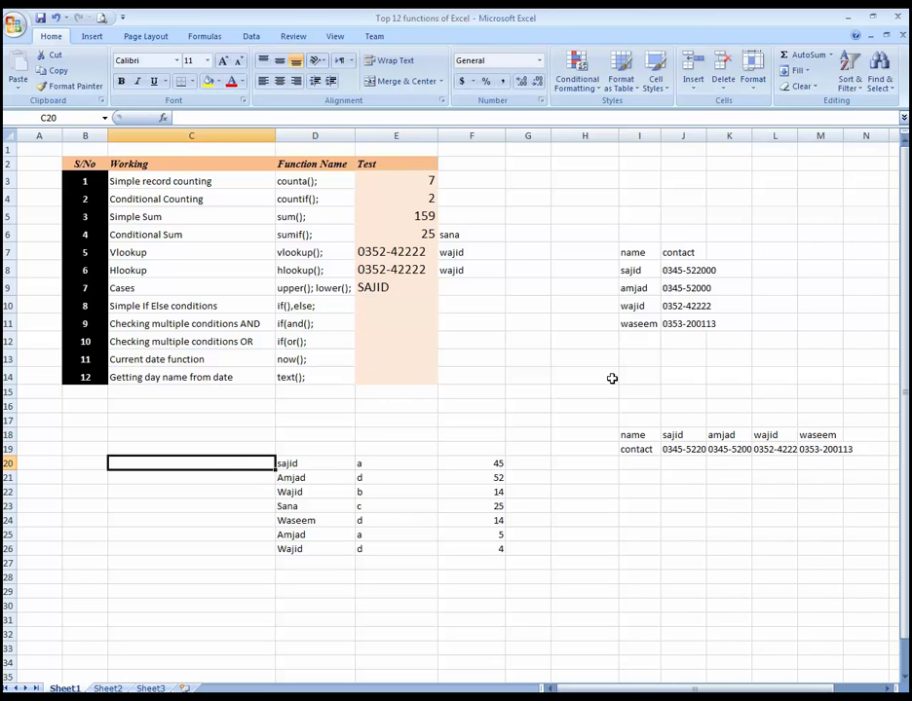
Step: Retype the first name of the data list in D20 in all capital letters
key("Right")
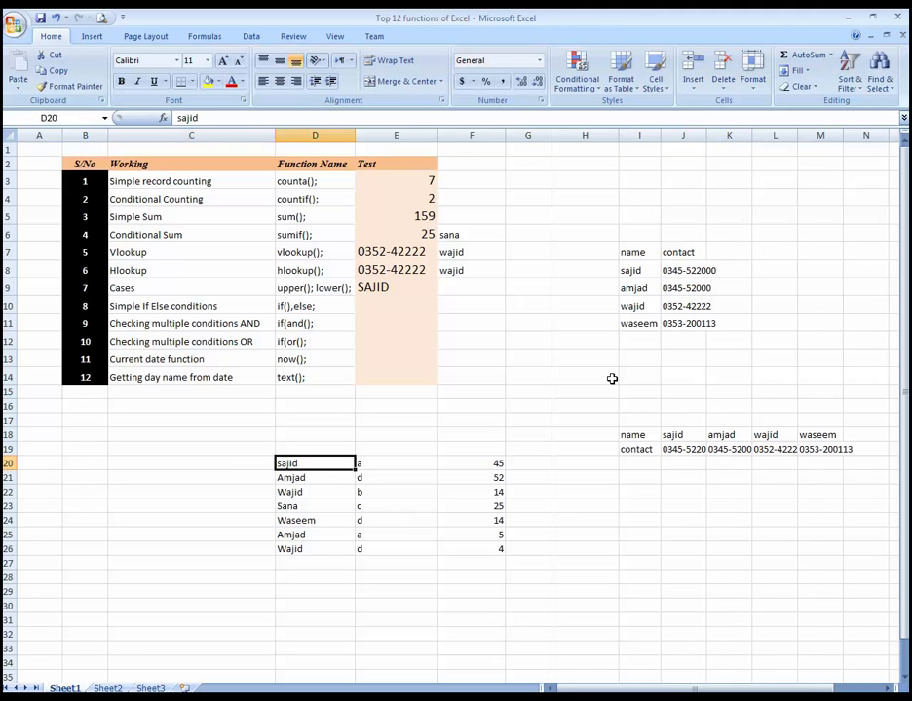
type("SAJID")
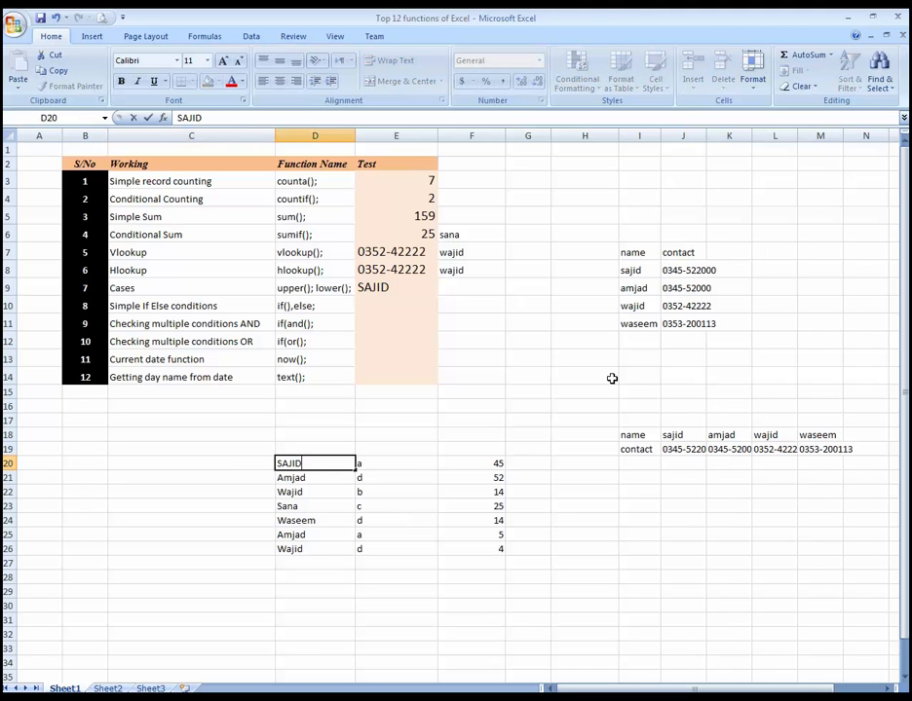
key("ctrl+Return")
key("Up")
key("Up")
key("Up")
key("Up")
key("Up")
key("Up")
key("Up")
key("Up")
key("Up")
key("Up")
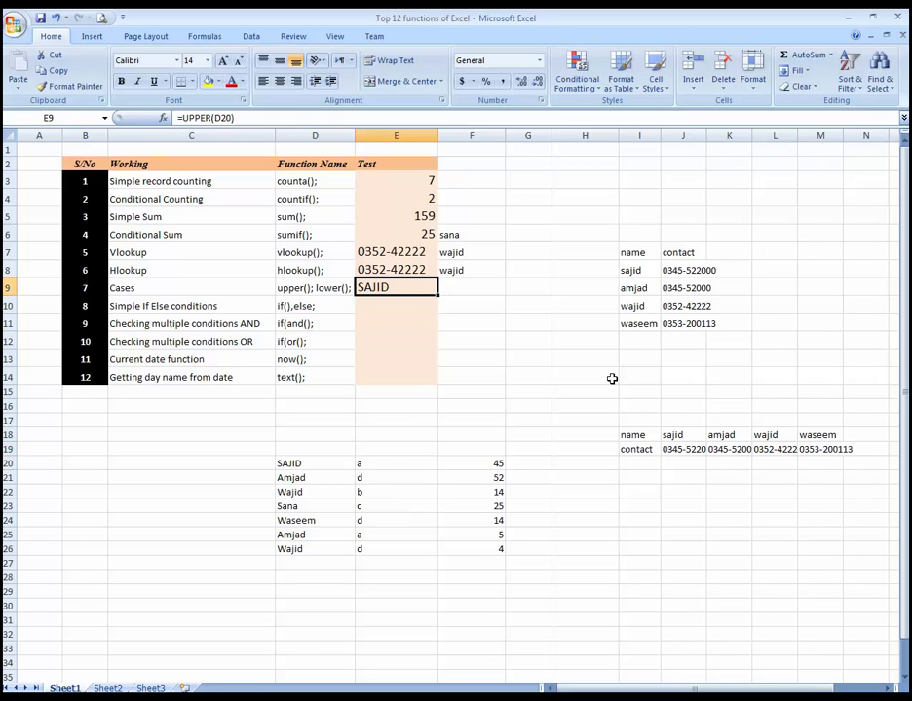
Step: Replace the formula in the Cases row's Test cell E9 with =LOWER(D20)
key("Right")
key("Left")
type("=")
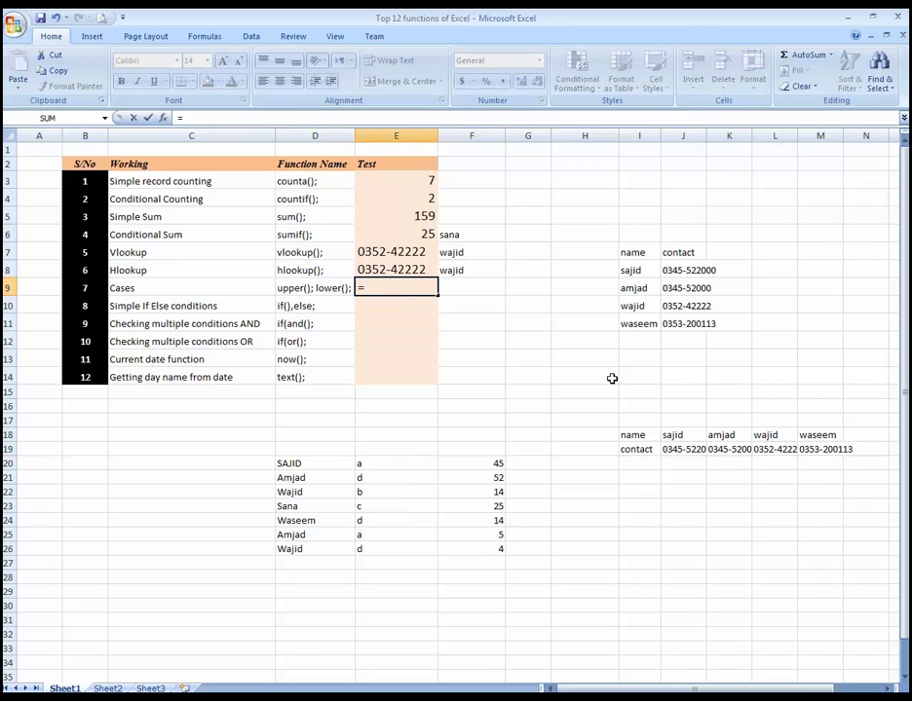
type("LOWER(")
key("Down")
key("Down")
key("Down")
key("Down")
key("Down")
key("Down")
key("Down")
key("Down")
key("Down")
key("Down")
key("Down")
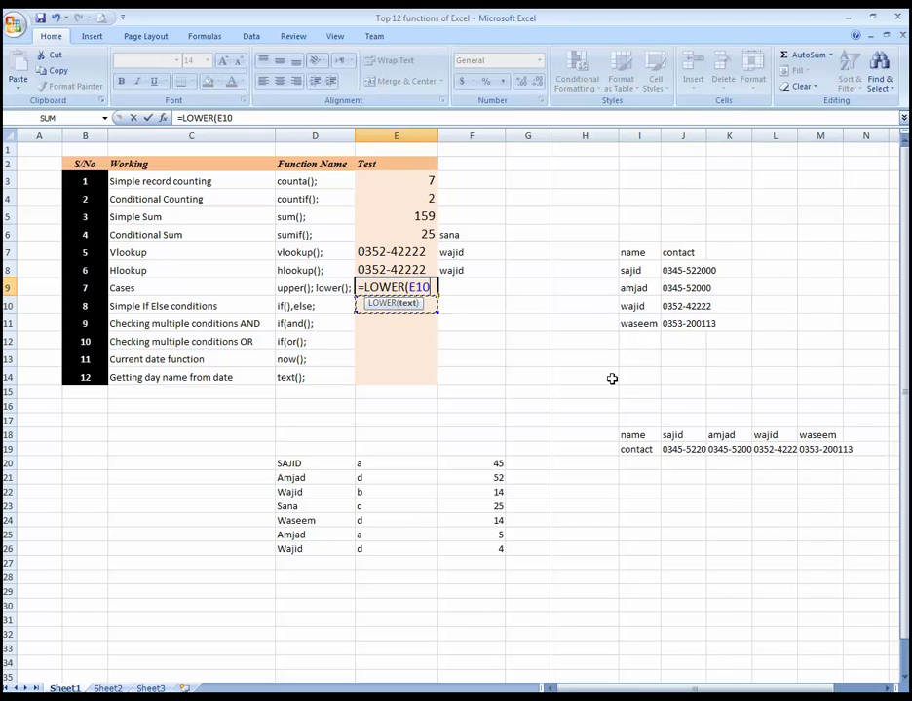
key("Left")
key("Return")
key("Up")
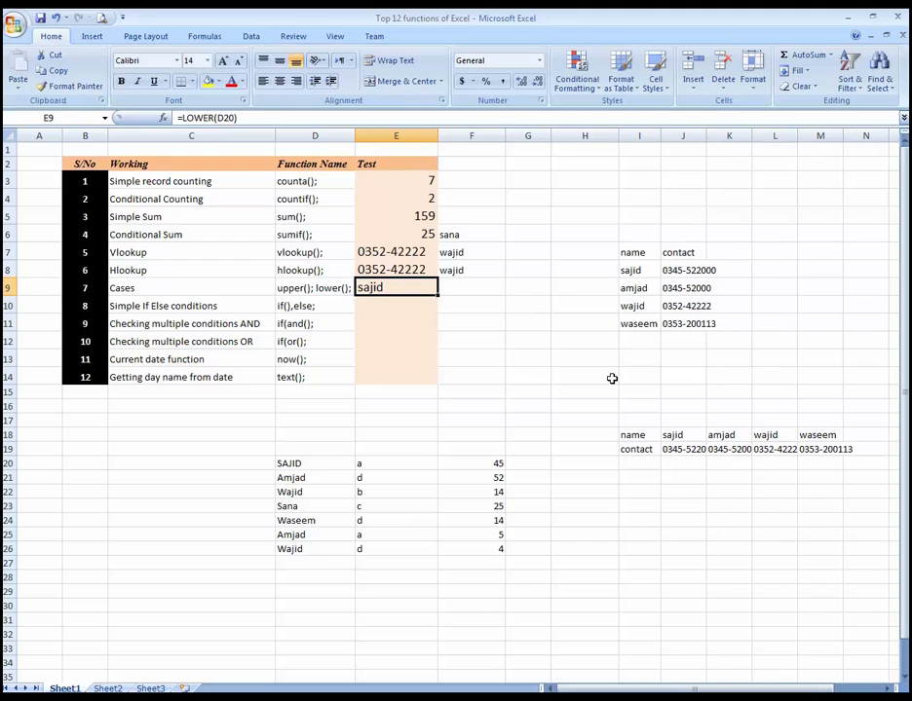
Step: Review the Simple If Else conditions row and its function name across row 10
key("Down")
key("Left")
key("Left")
key("Right")
key("Right")
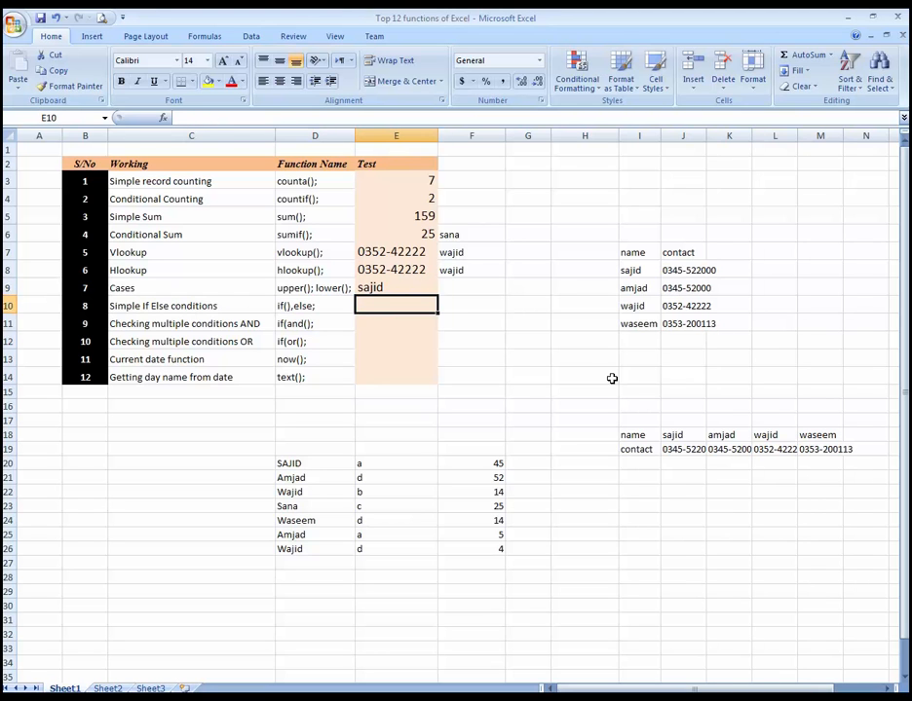
key("Left")
key("Right")
key("Left")
key("Left")
key("Right")
key("Right")
key("Right")
Step: Enter the lowercase word apple in D29 below the data list as the value for the IF test
key("Down")
key("Down")
key("Down")
key("Down")
key("Down")
key("Down")
key("Down")
key("Down")
key("Down")
key("Down")
key("Down")
key("Down")
key("Down")
key("Down")
key("Down")
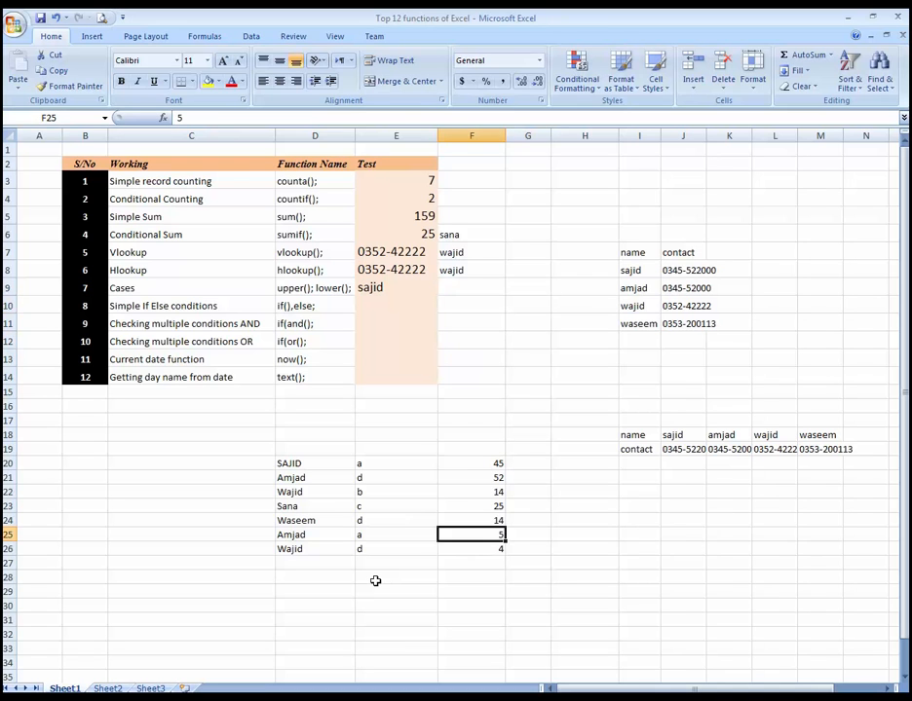
key("Down")
key("Down")
key("Down")
key("Down")
key("Left")
key("Left")
type("APPLE")
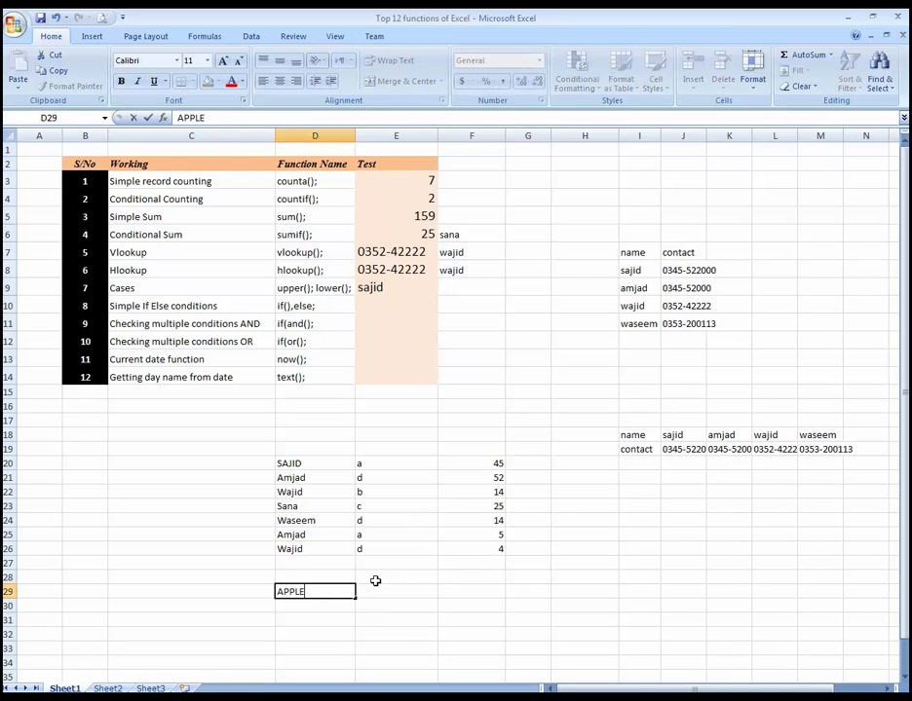
key("Up")
key("Down")
type("apple")
key("Right")
Step: Start an IF formula in the Simple If Else row's Test cell E10 with the logical test D29="apple"
key("Up")
key("Up")
key("Up")
key("Up")
key("Up")
key("Up")
key("Up")
key("Up")
key("Up")
key("Up")
key("Up")
key("Up")
key("Up")
key("Up")
key("Up")
key("Up")
key("Up")
key("Up")
key("Up")
key("Up")
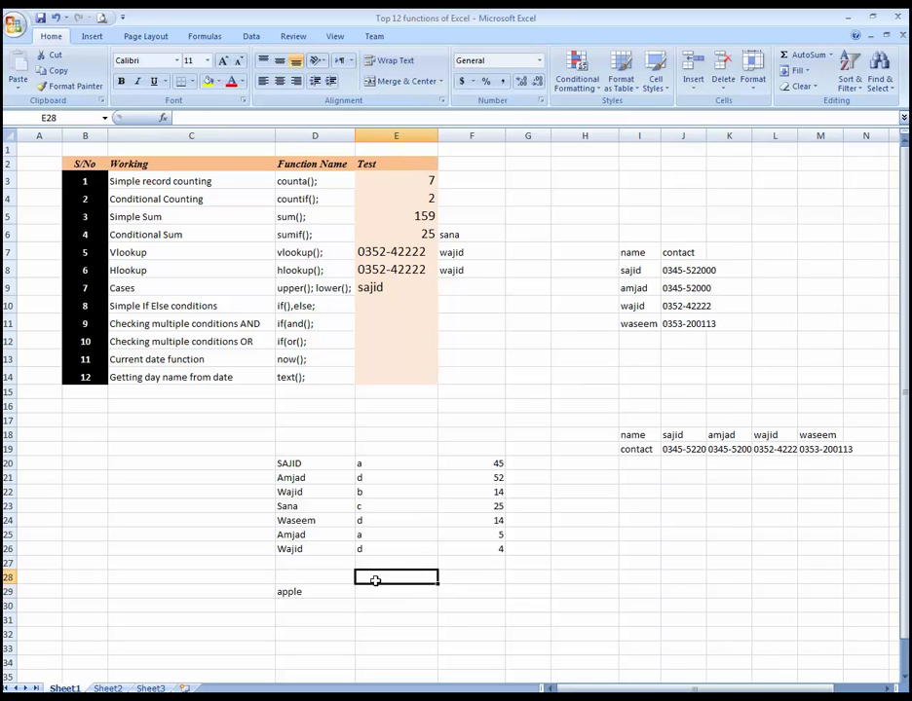
key("Down")
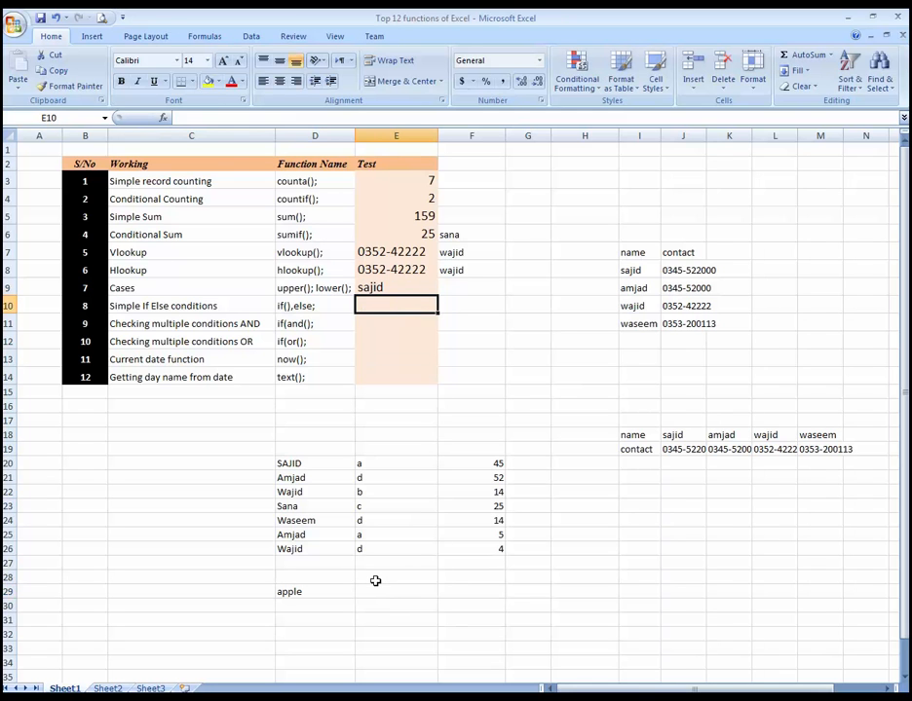
type("=")
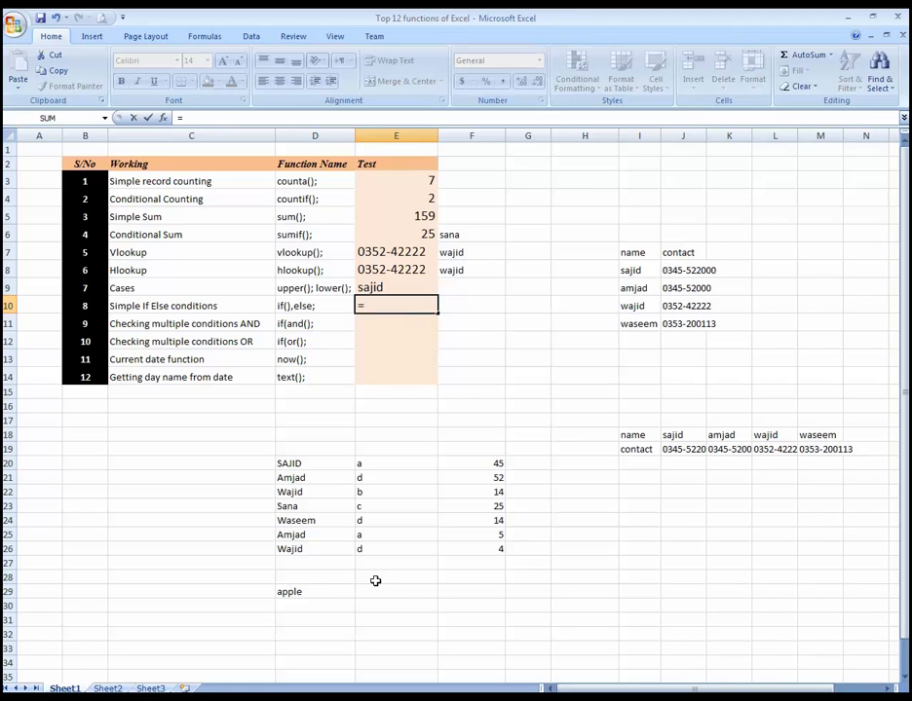
type("if(")
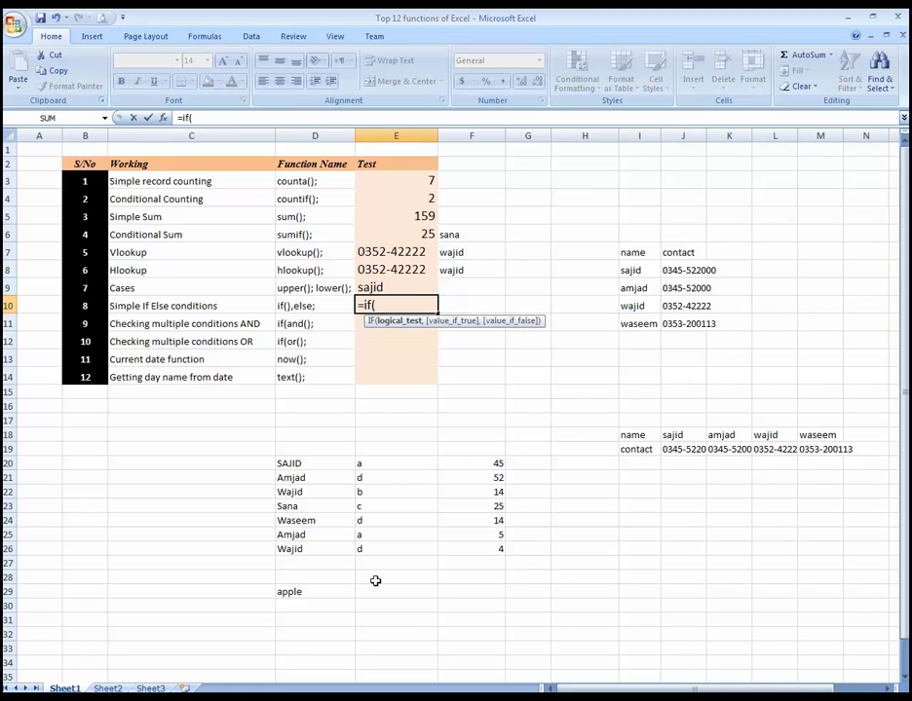
left_click(342, 591)
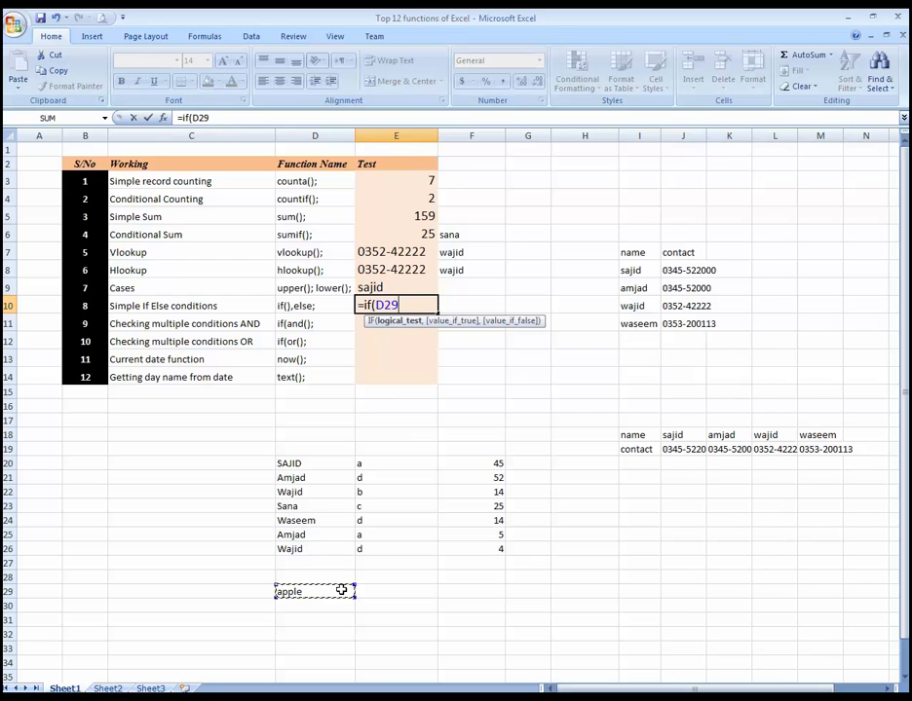
type("=\"apple")
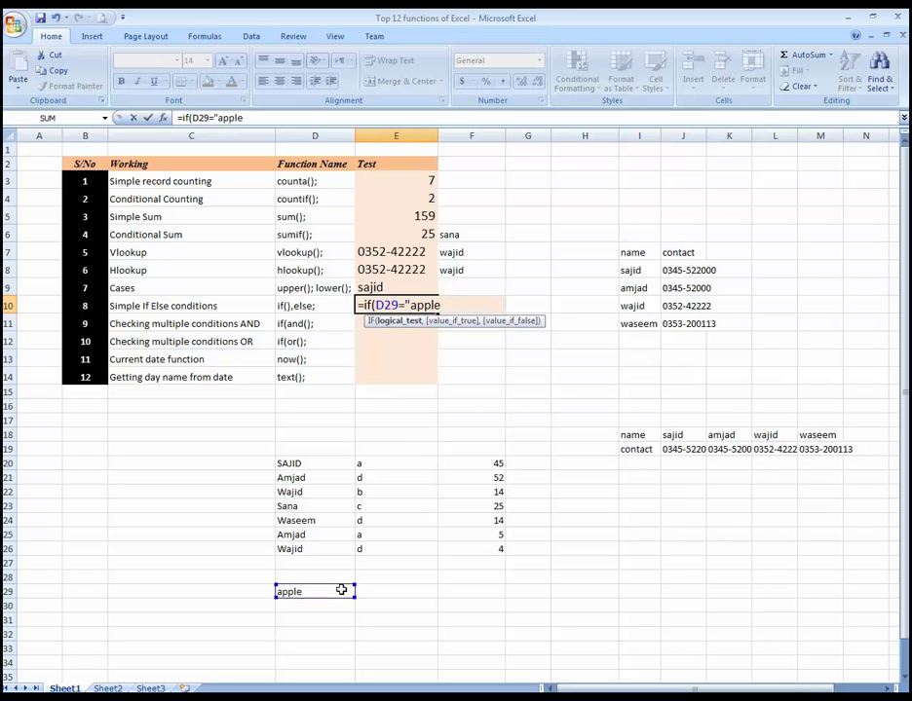
type("\",\"")
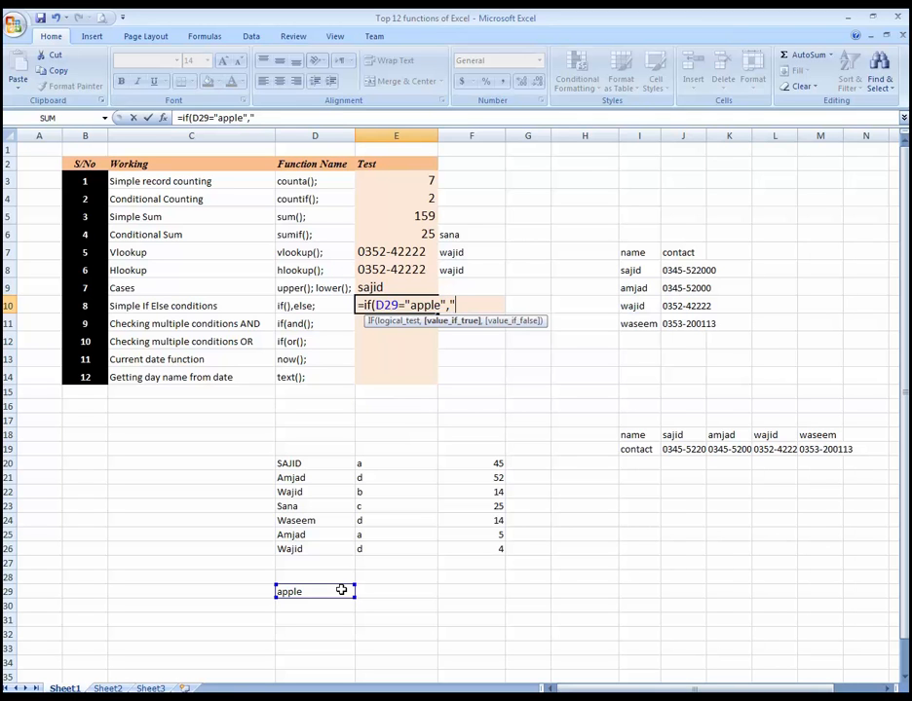
type("Iit")
Step: Give the IF formula "I Like apple" as its value if true
key("BackSpace")
key("BackSpace")
type("Like apple")
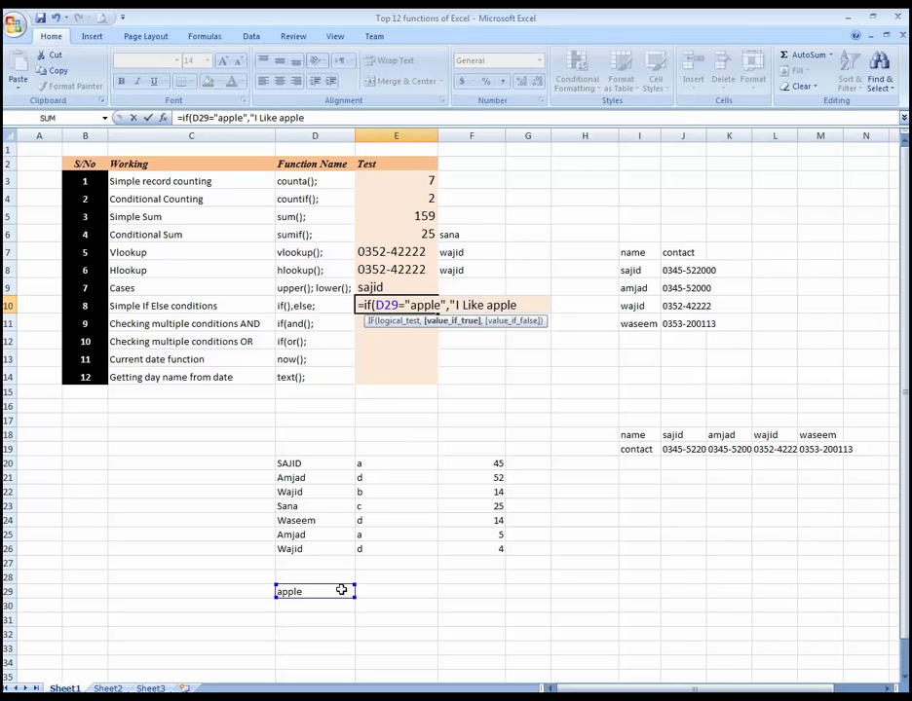
type("\",")
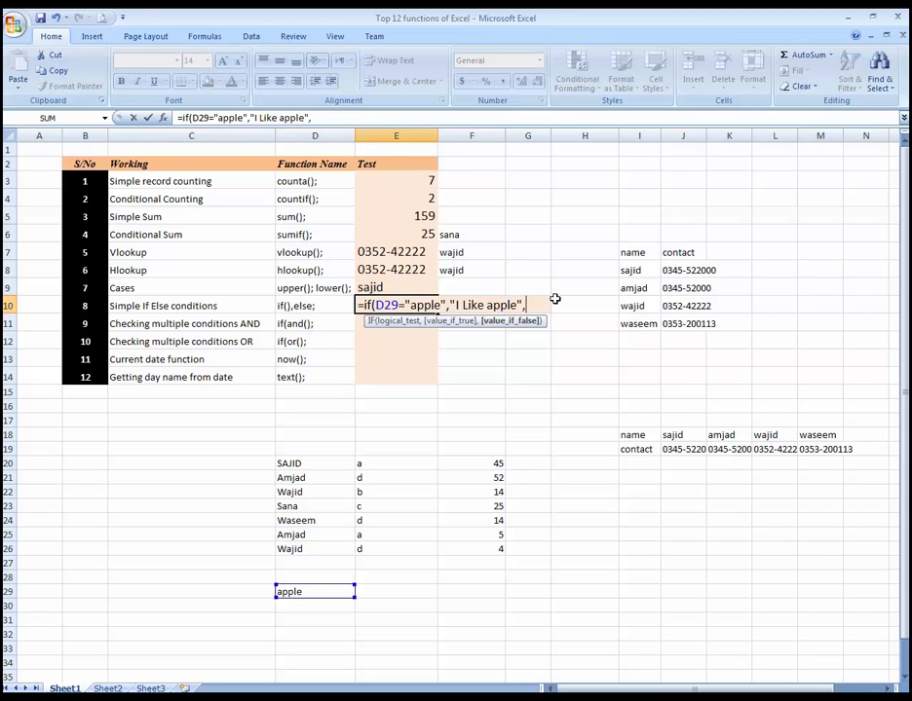
type("\"I like fruits")
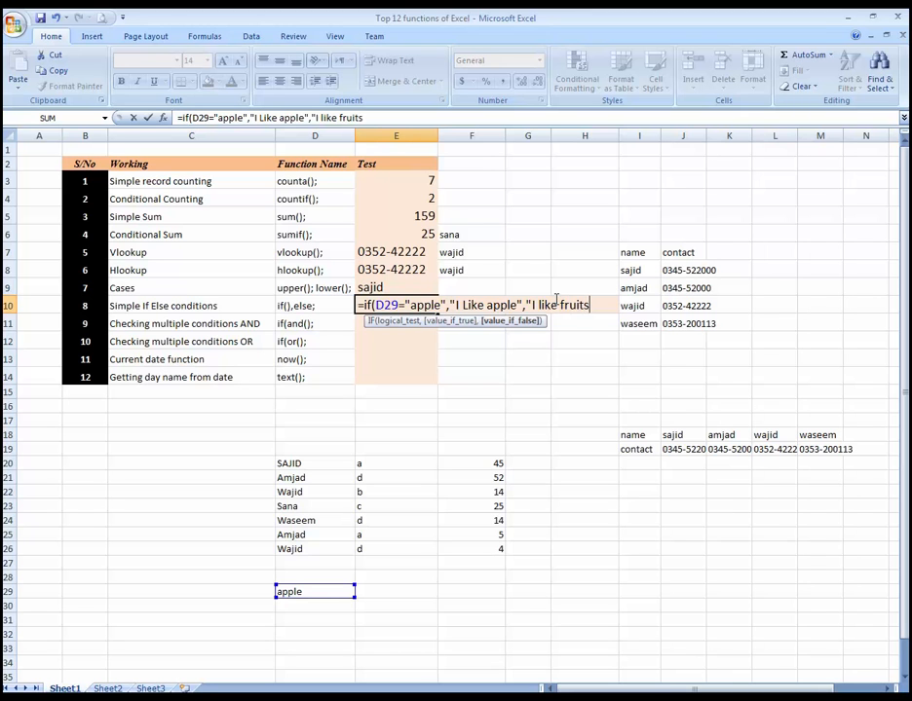
type("\"")
Step: Complete the IF formula in E10 with "I like fruits" as its value if false
key("Return")
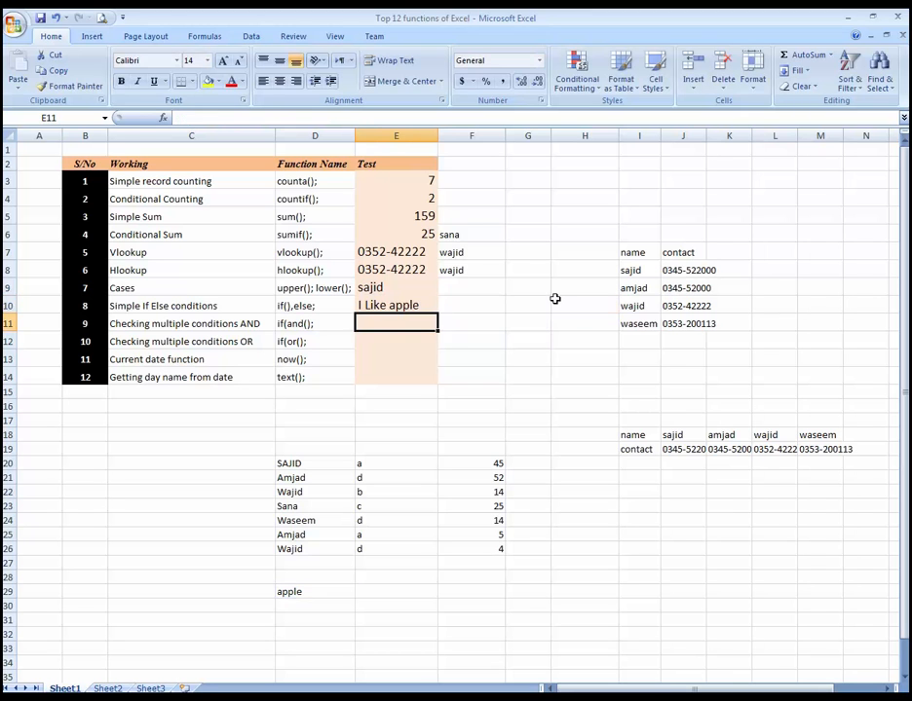
Step: Test the IF formula by changing D29 to banana and then back to apple
key("Up")
key("Down")
key("Down")
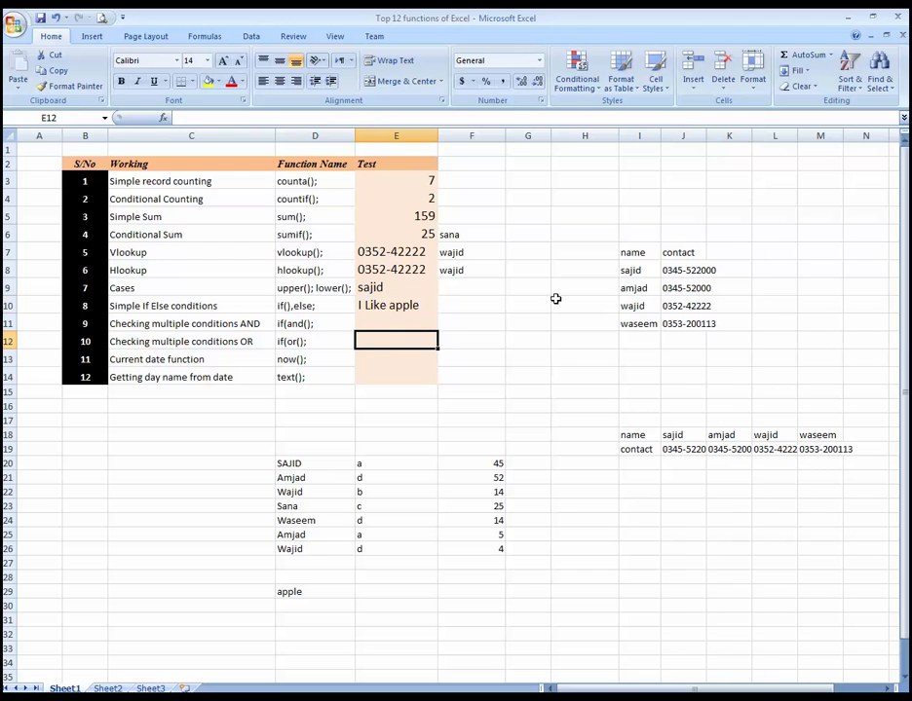
left_click(333, 592)
type("banana")
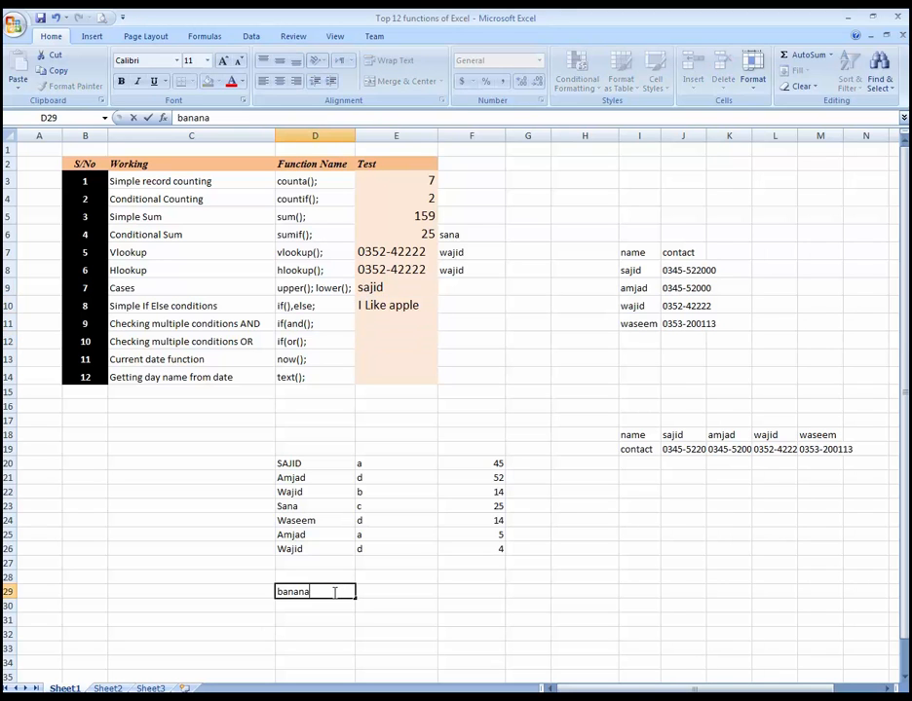
key("Return")
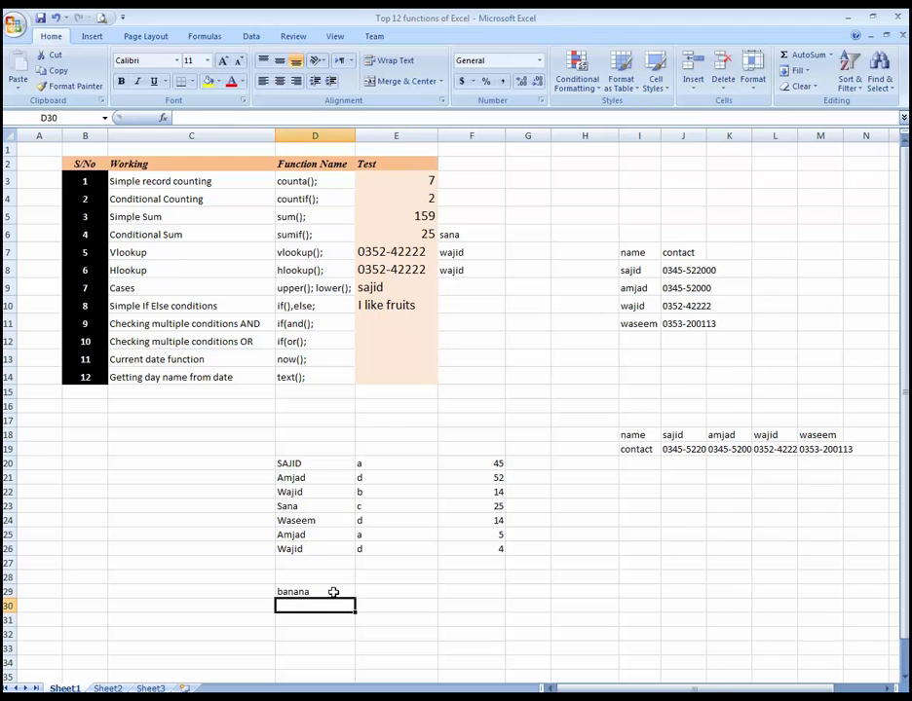
left_click(403, 306)
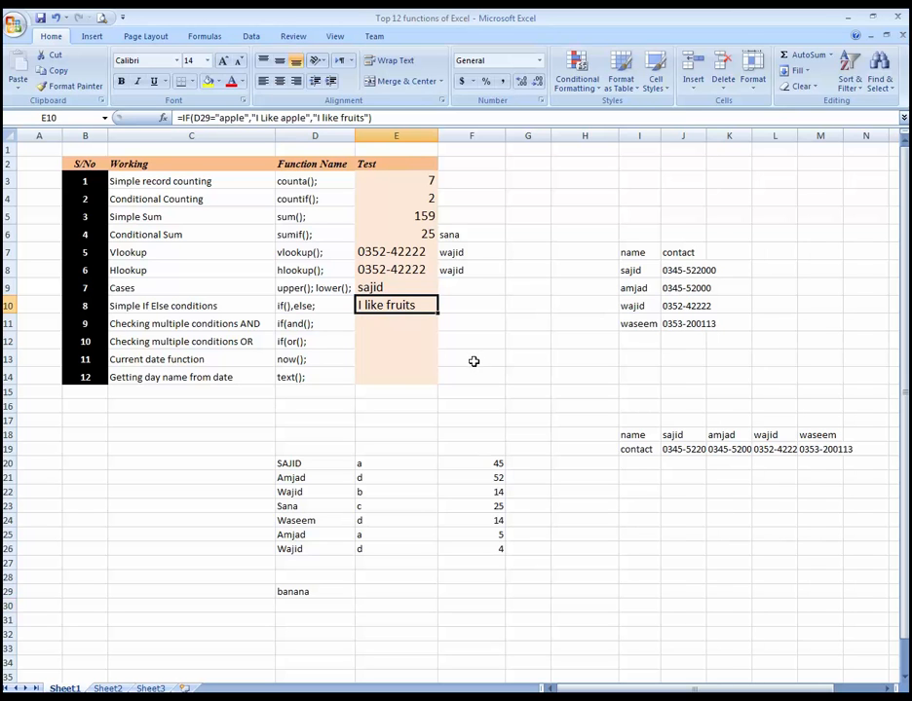
left_click(329, 592)
type("apple")
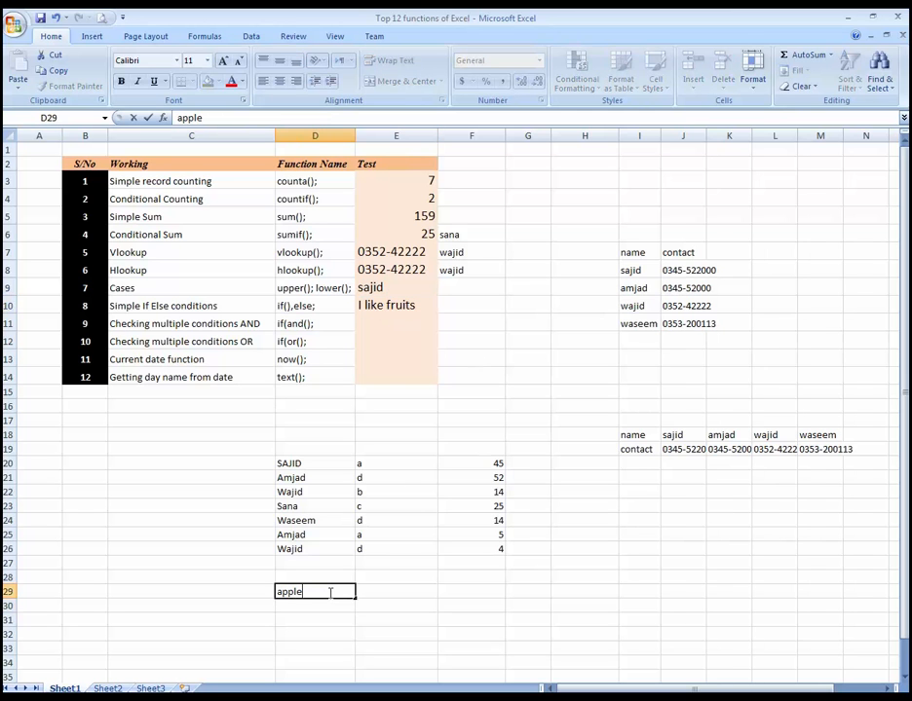
key("Return")
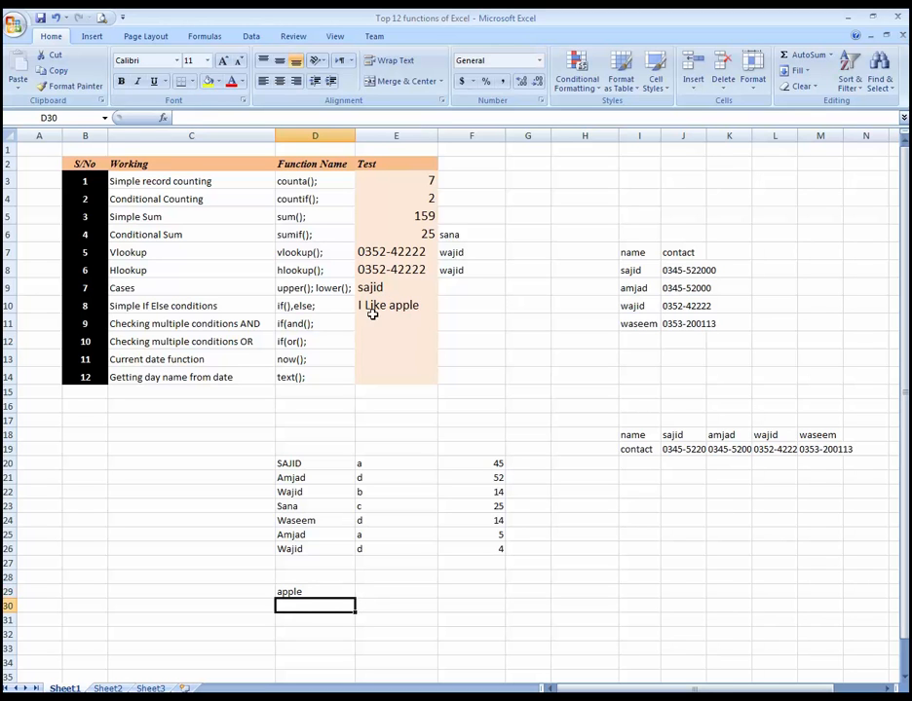
left_click(400, 322)
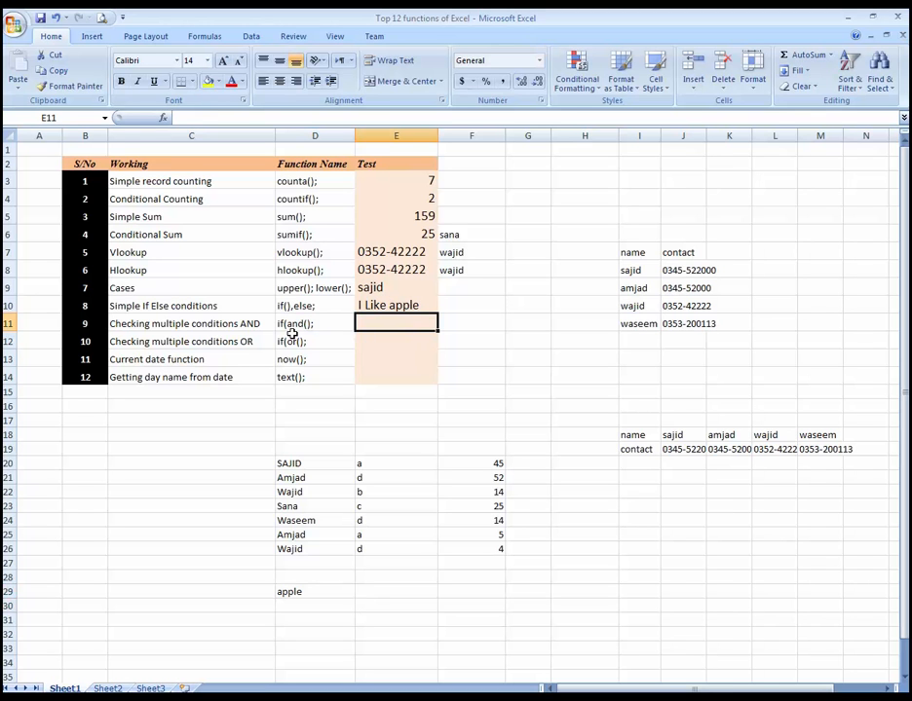